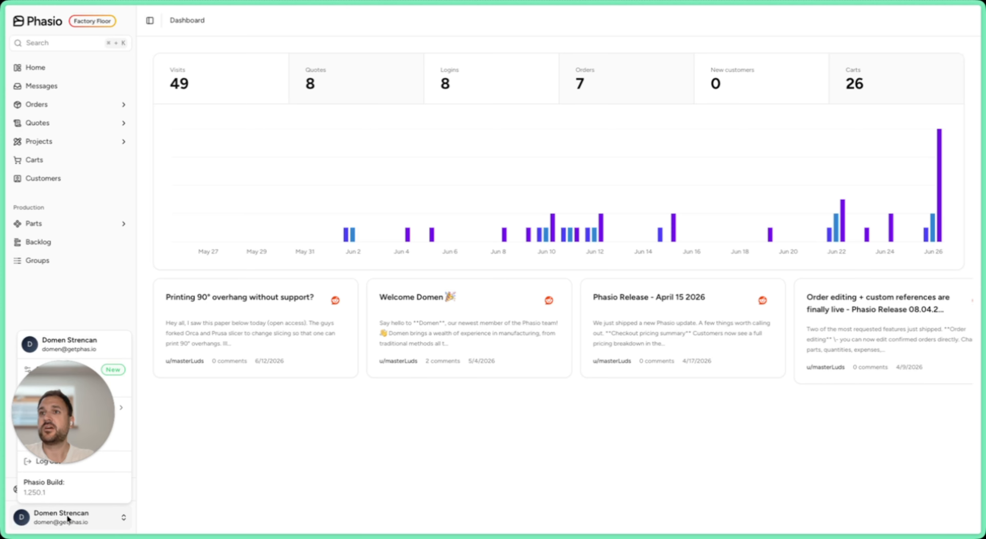
left_click_drag(76, 410, 898, 444)
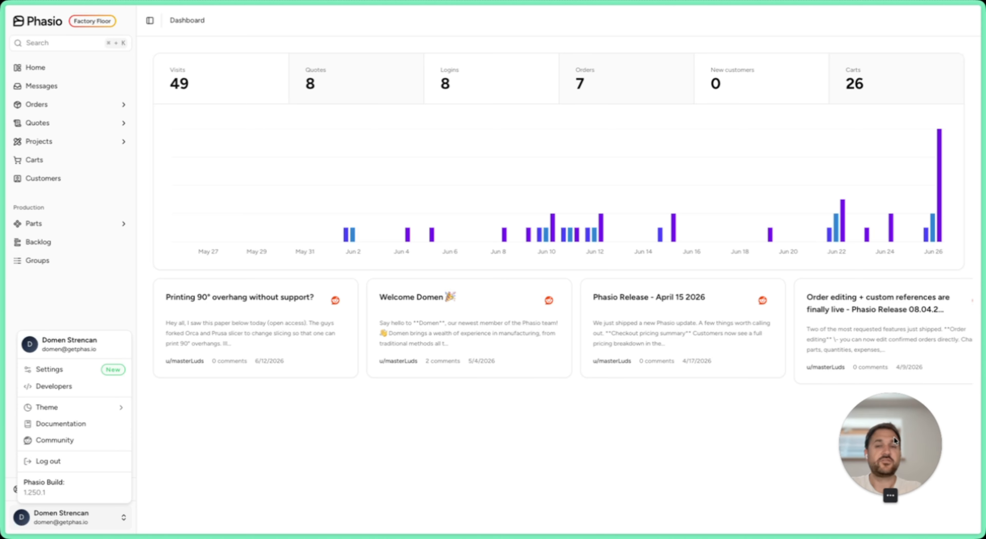
left_click(54, 369)
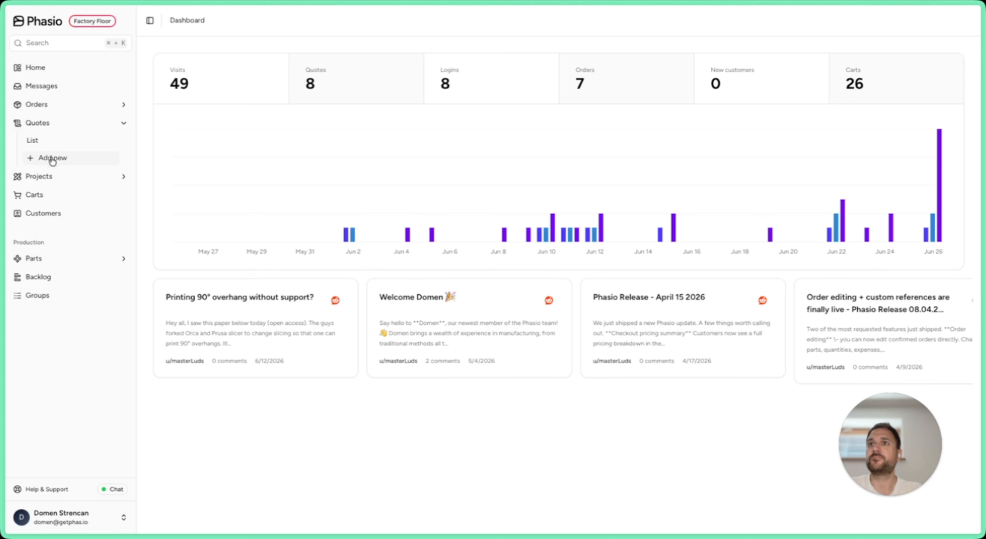
Step: Start a new quote for the existing leanstr.com customer
left_click(52, 159)
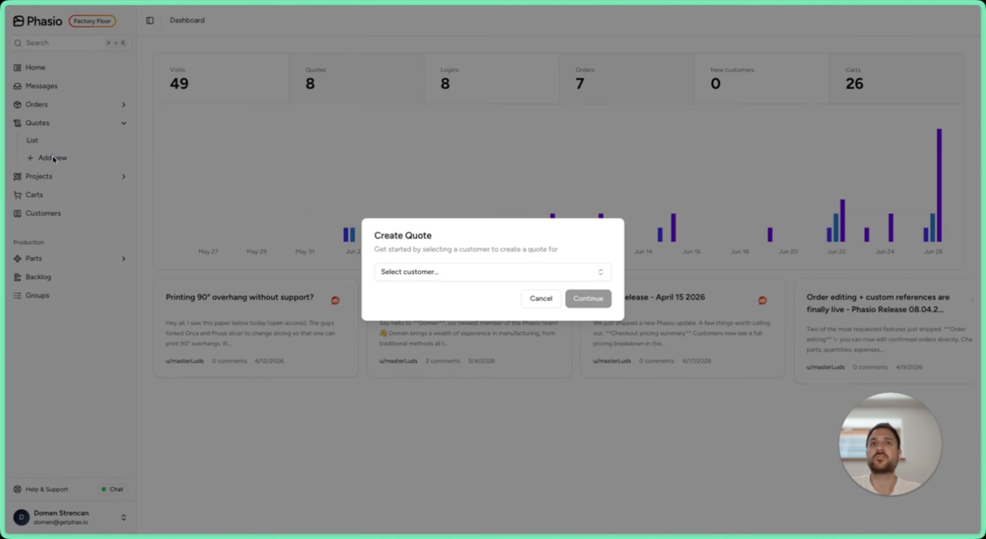
left_click(454, 273)
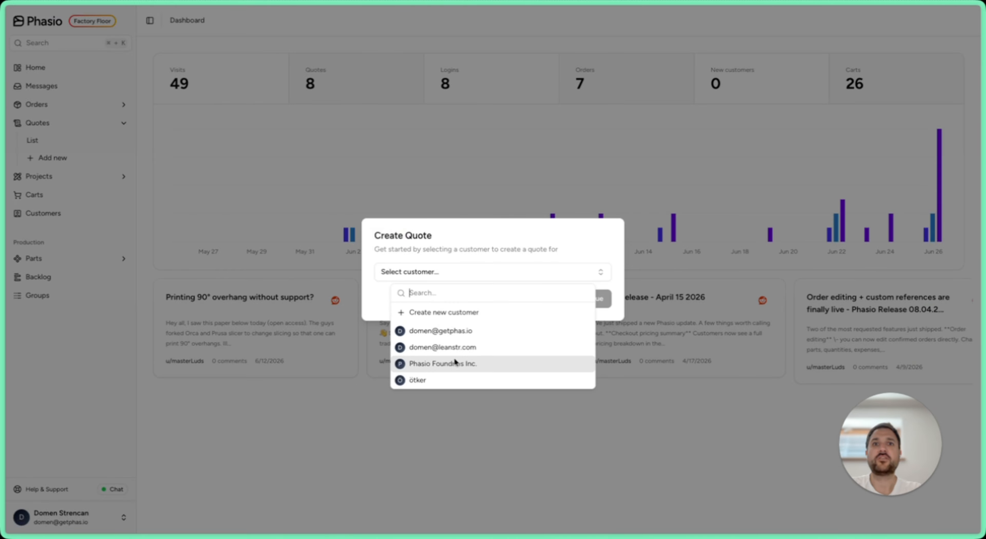
left_click(456, 347)
left_click(581, 298)
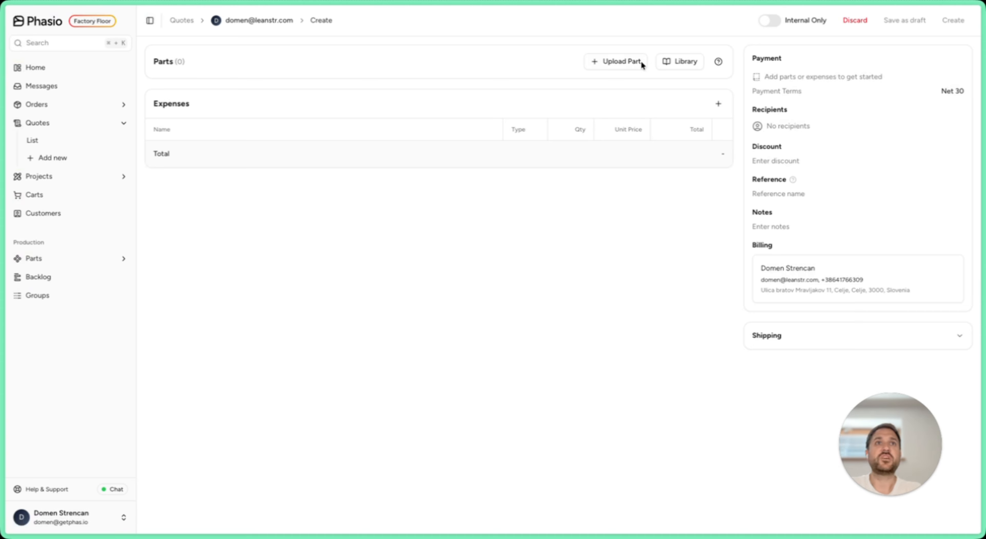
Step: Upload the model 3.stl from the DEMO Parts folder to the quote
left_click(632, 62)
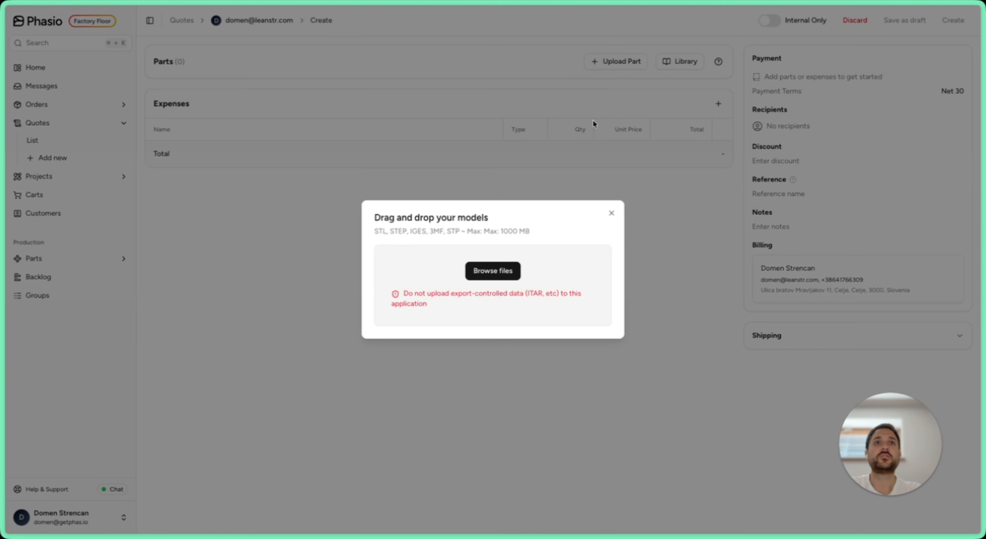
left_click(489, 272)
left_click(414, 273)
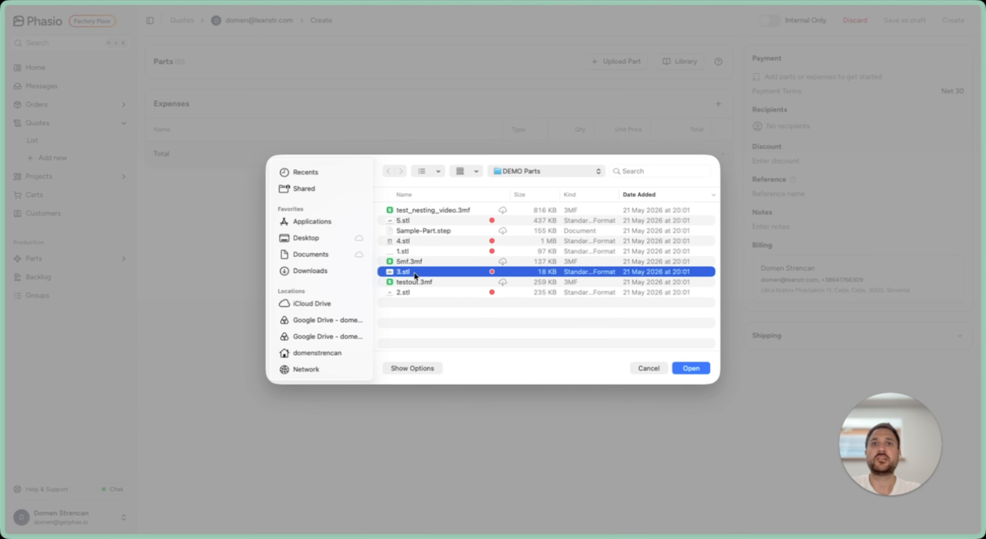
left_click(690, 368)
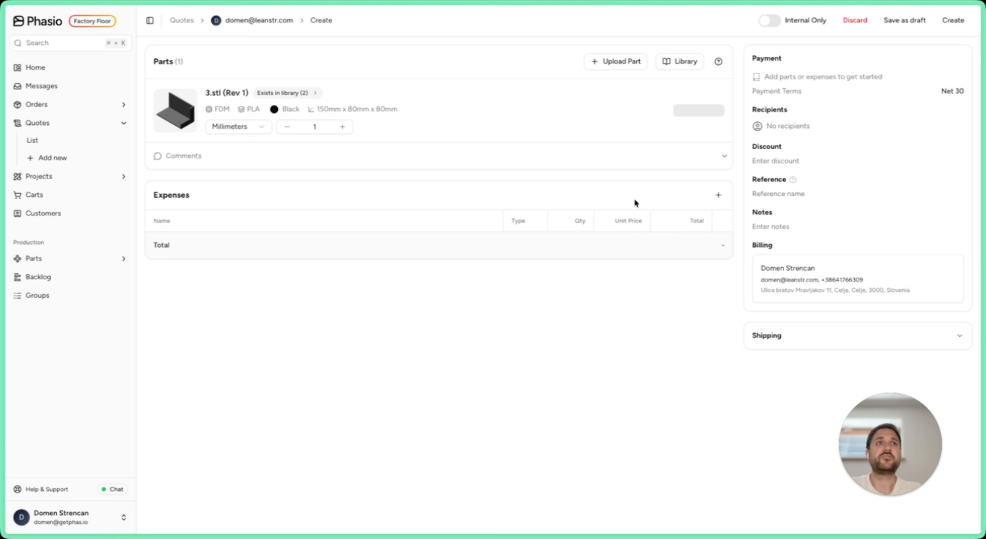
Step: Set the uploaded part's technology to MJF with PA12 material and save the quote as a draft
left_click(617, 93)
mouse_move(680, 108)
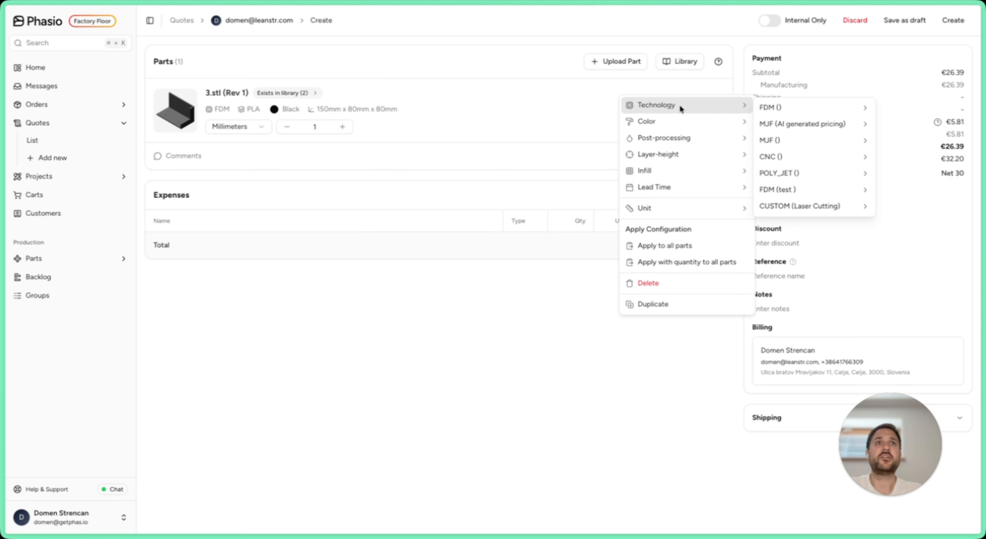
mouse_move(834, 144)
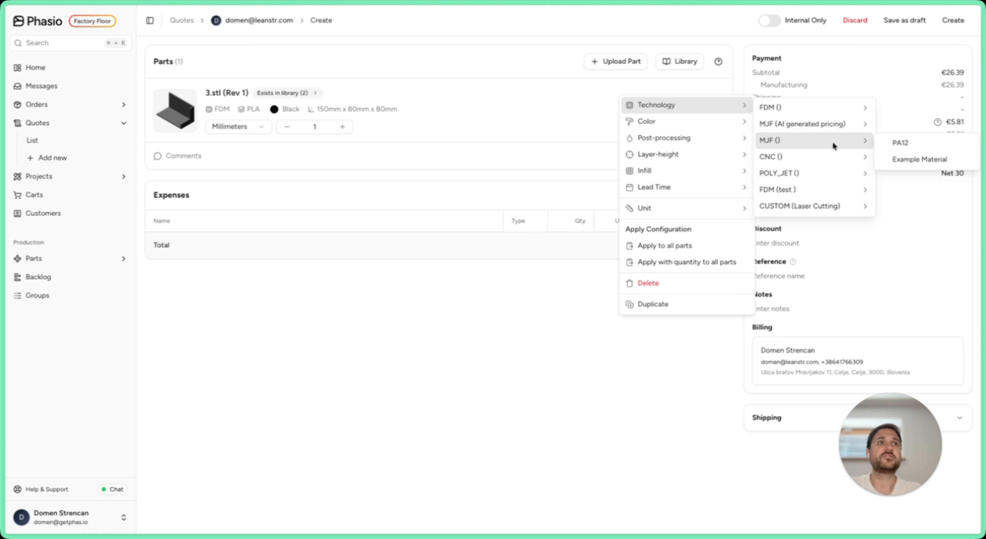
left_click(903, 145)
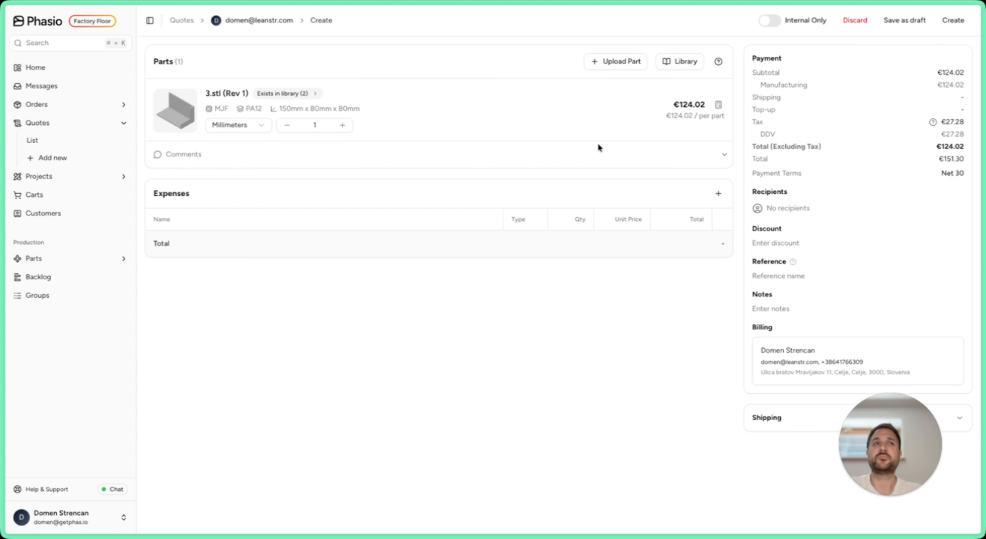
left_click(912, 25)
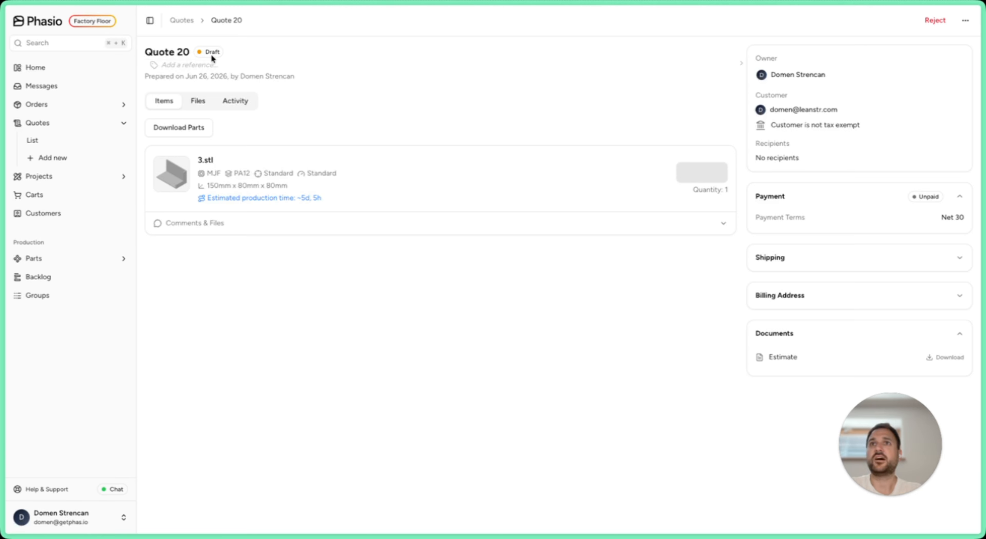
Step: Open the new draft quote from the quotes list and send it to the customer
left_click(187, 22)
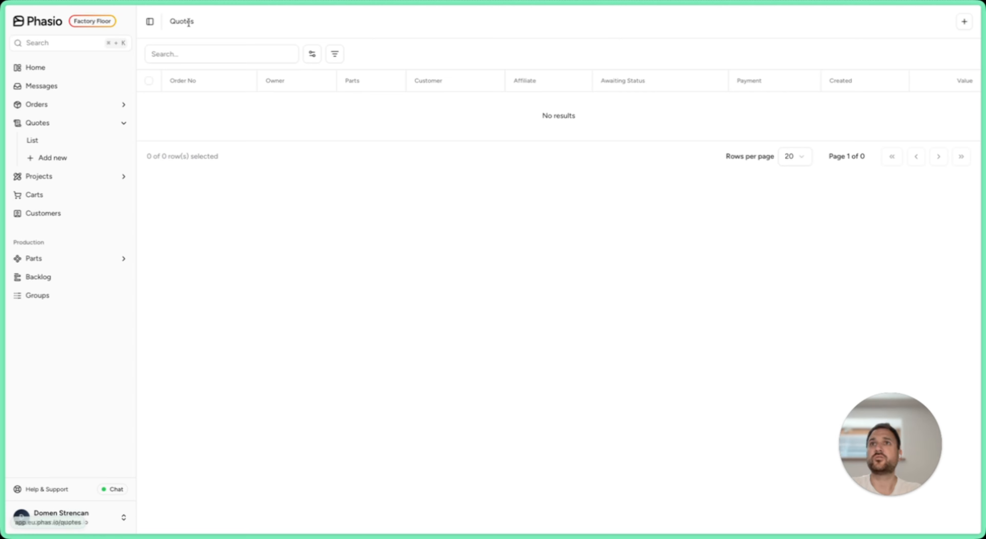
mouse_move(226, 109)
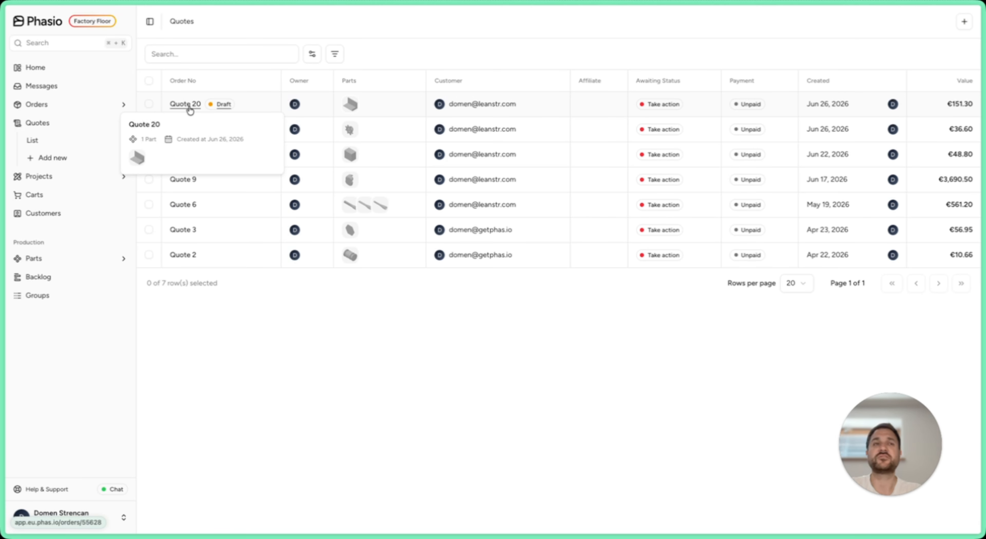
left_click(189, 108)
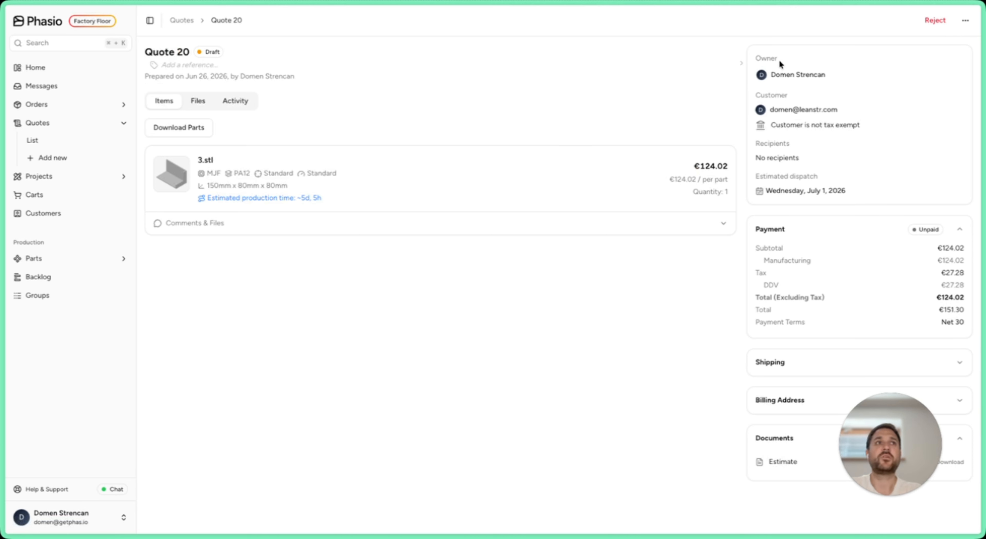
left_click(968, 22)
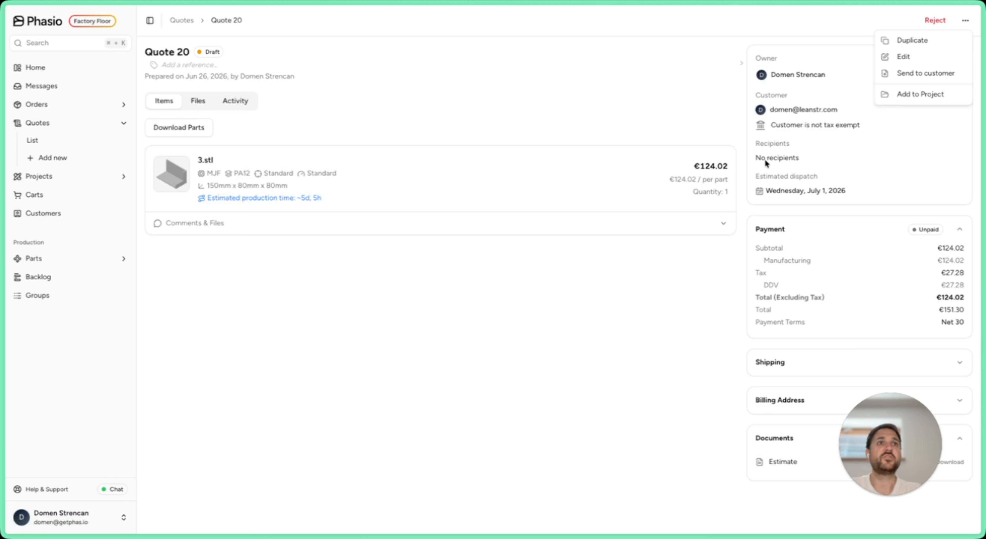
left_click(904, 72)
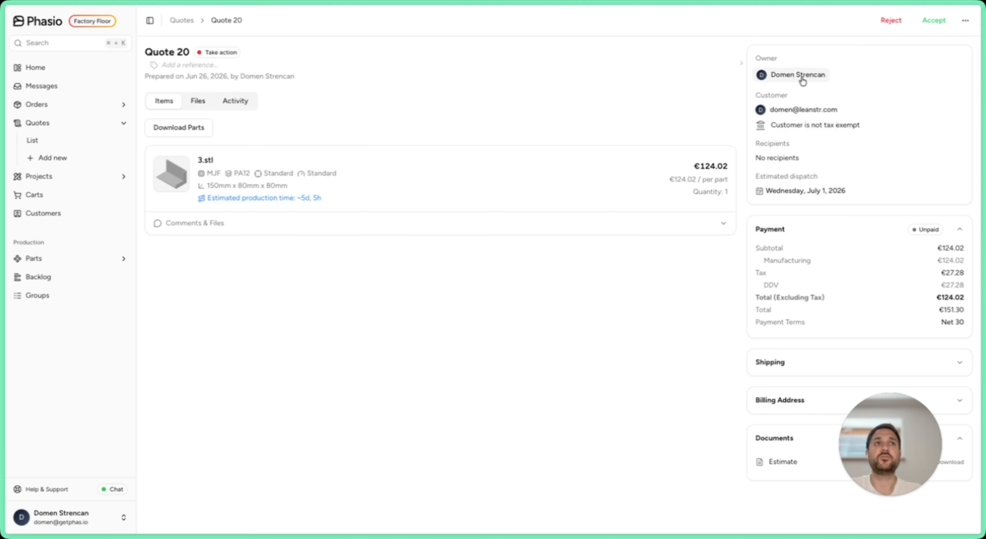
Step: View the quote's owner choices and filter the quotes list by that owner
left_click(802, 80)
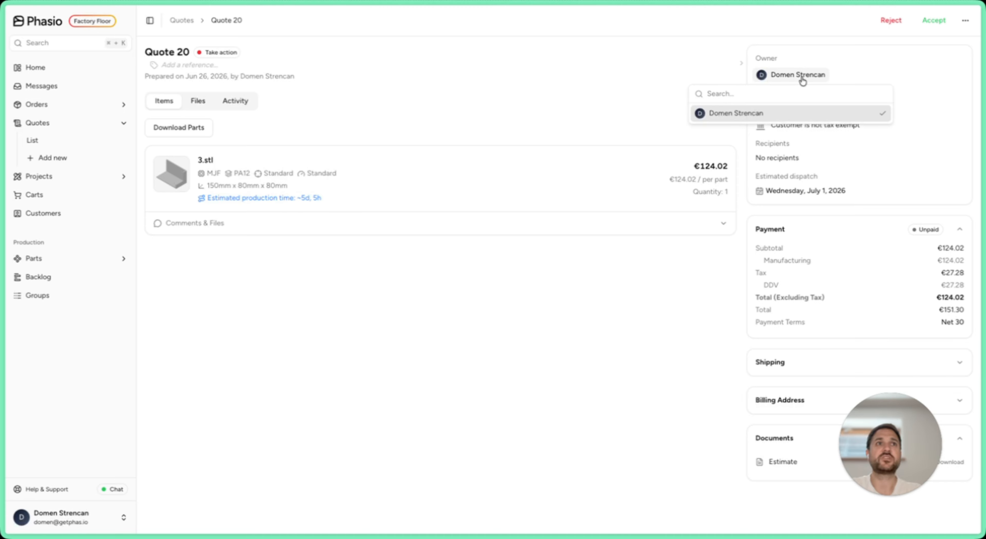
left_click(862, 69)
left_click(188, 21)
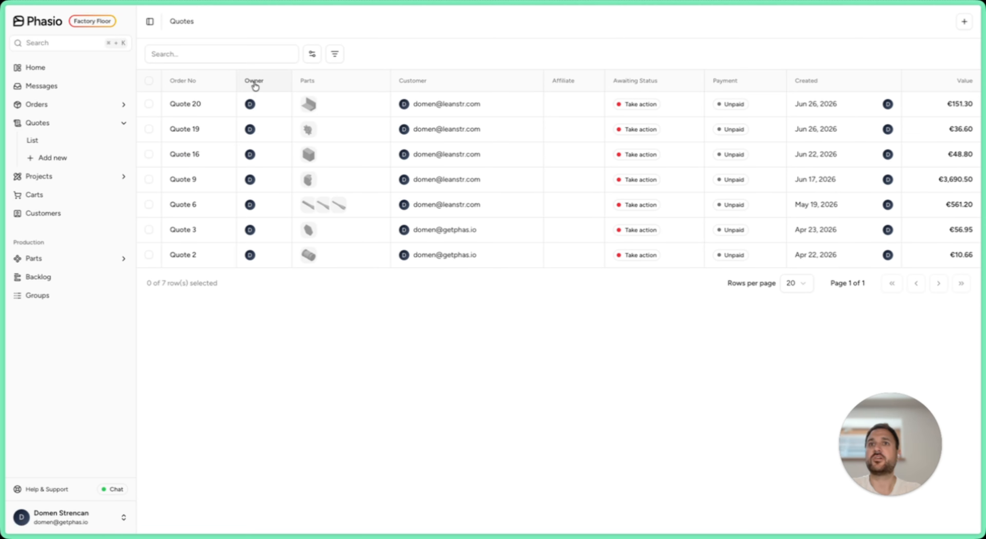
left_click(336, 55)
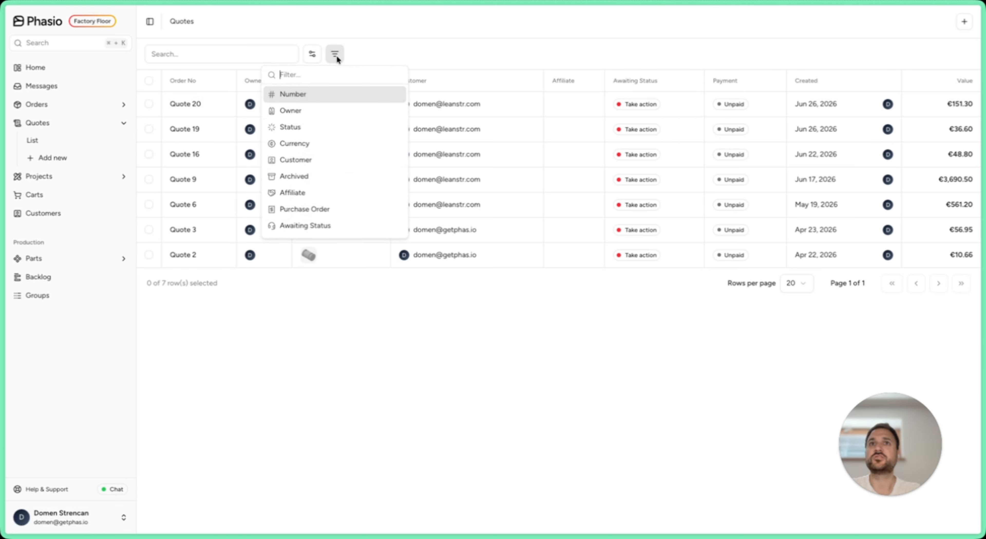
left_click(317, 110)
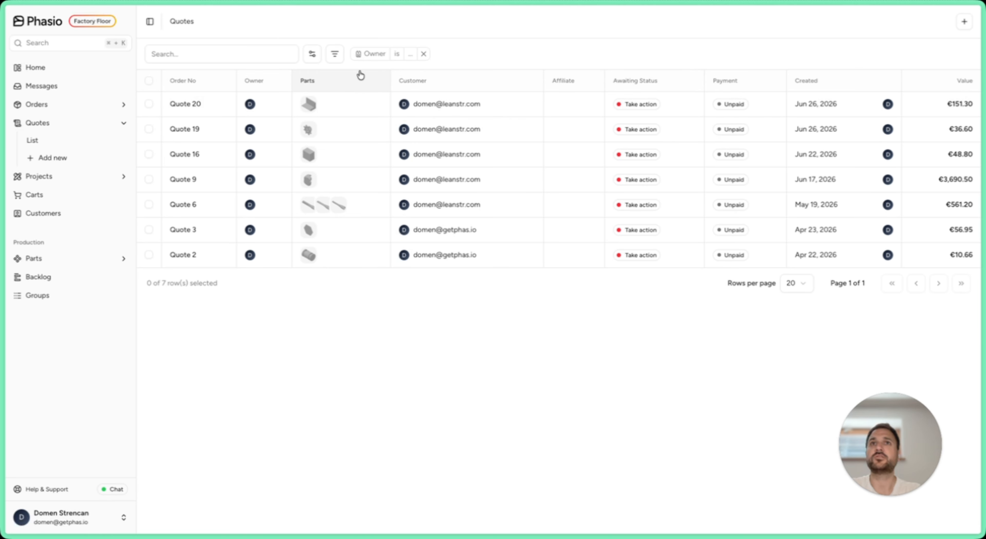
left_click(410, 53)
left_click(395, 86)
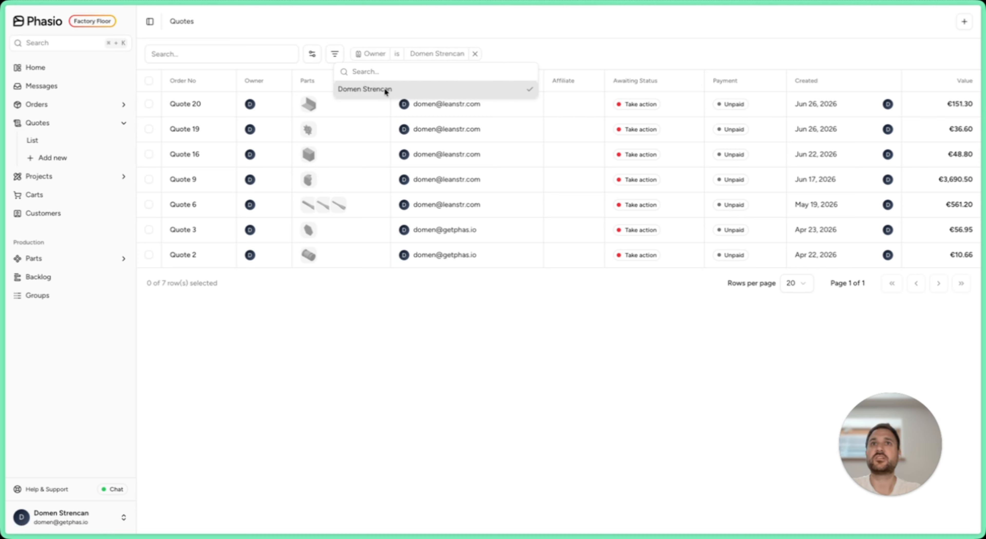
left_click(546, 49)
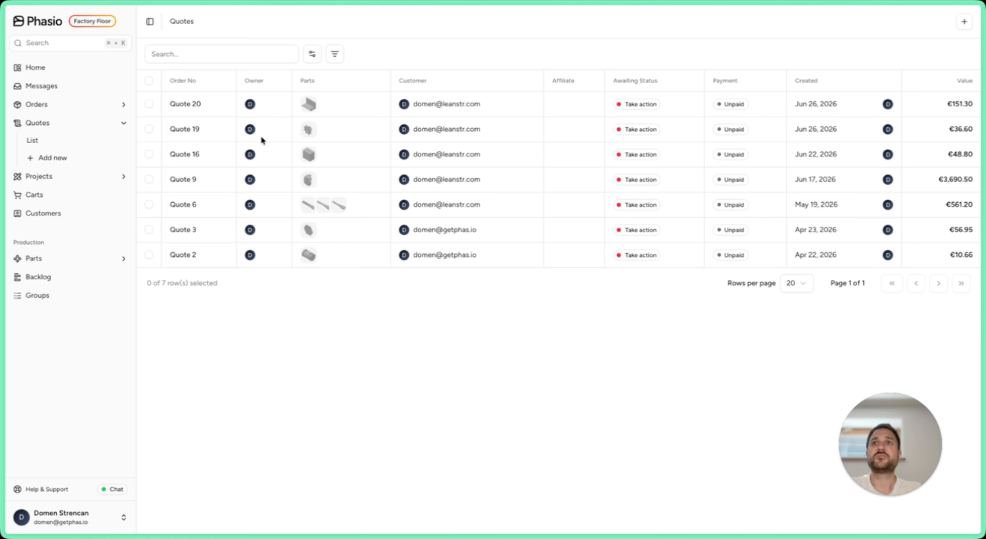
Step: Open the newly sent quote, view its activity, and accept it with a purchase order number
left_click(187, 104)
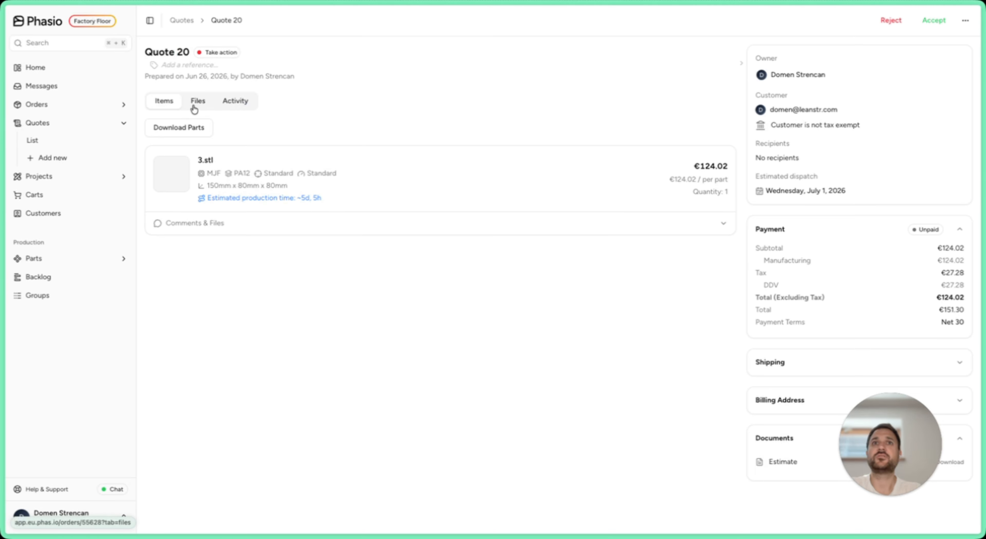
left_click(250, 107)
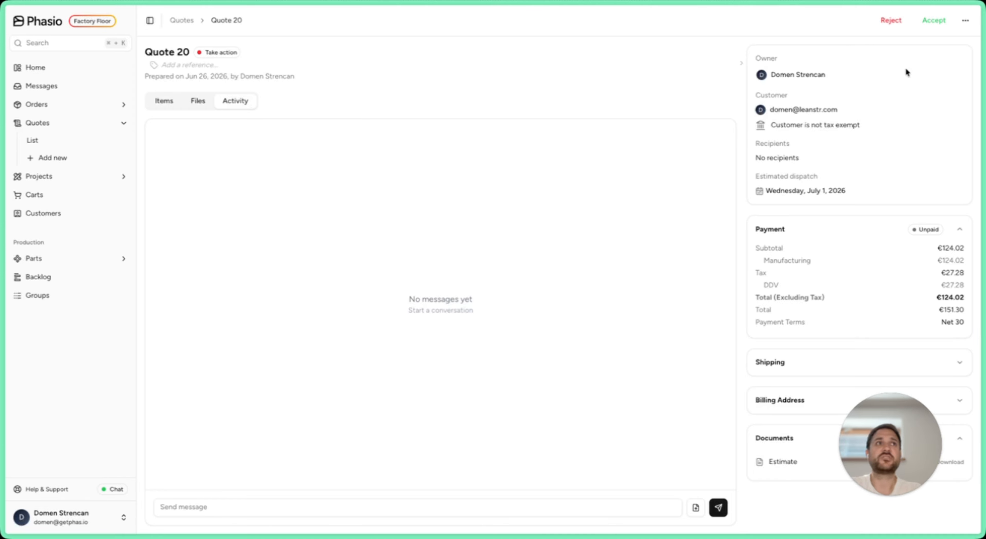
left_click(932, 22)
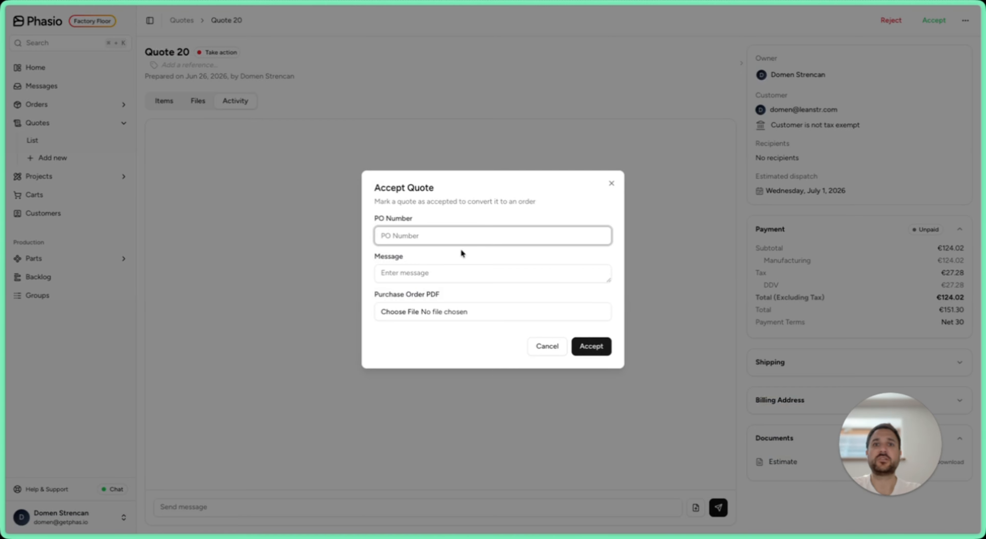
type("PO-1223")
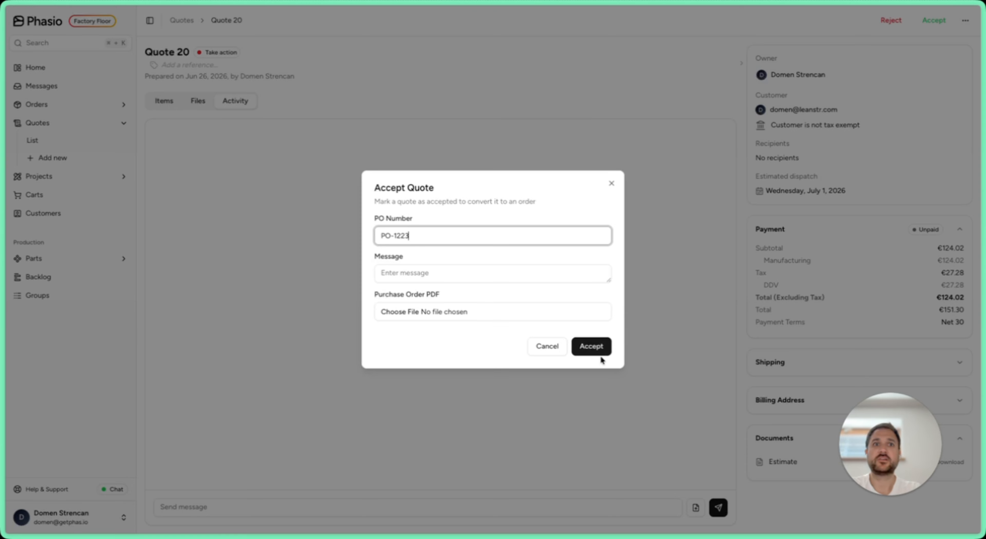
left_click(591, 349)
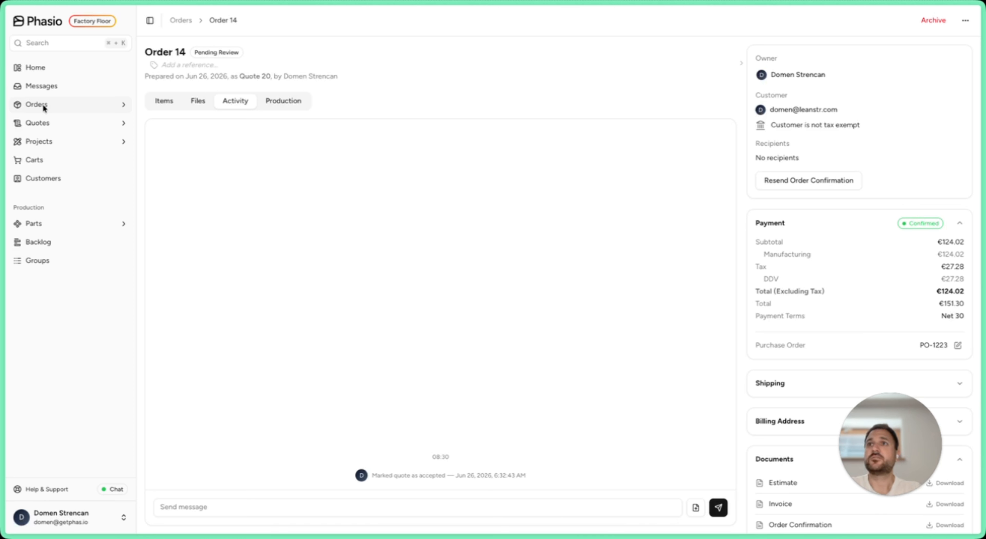
Step: Schedule a work order for the new Pending Review order on the orders board, with Automatic selected and quantity 1
left_click(43, 105)
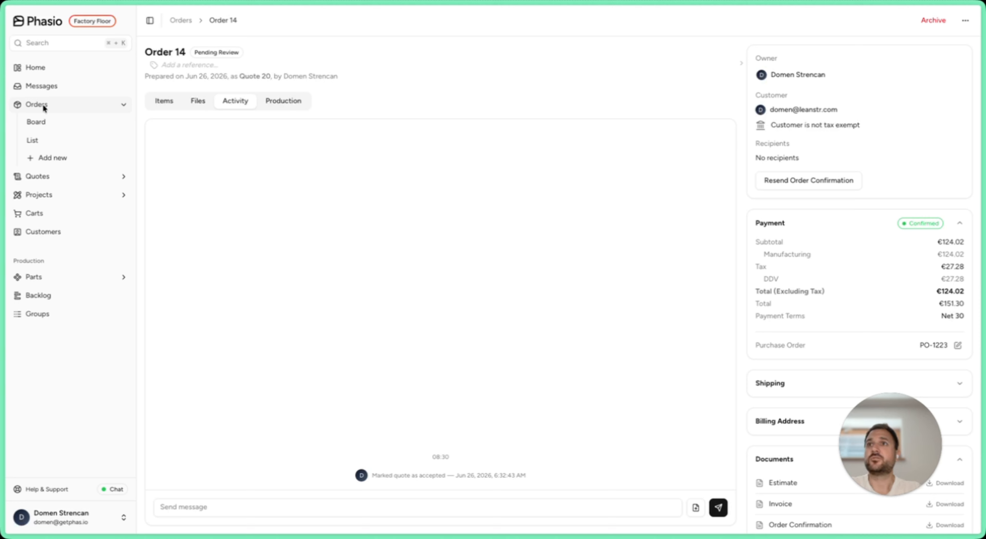
left_click(45, 123)
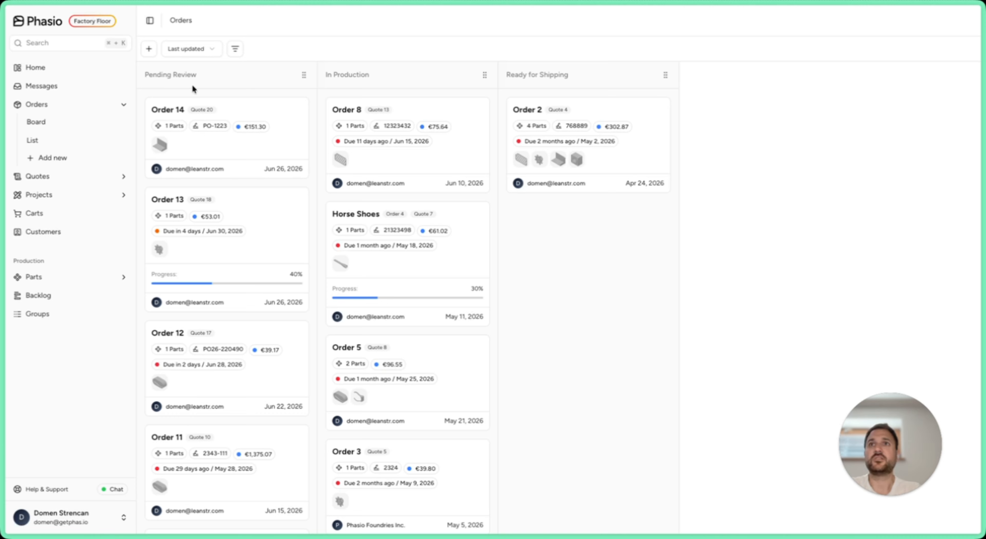
right_click(272, 112)
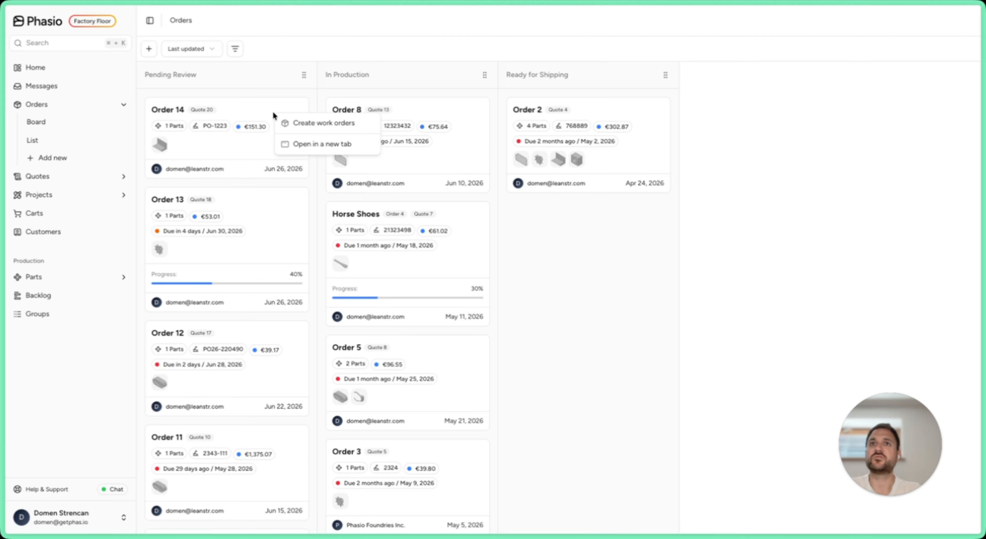
left_click(296, 124)
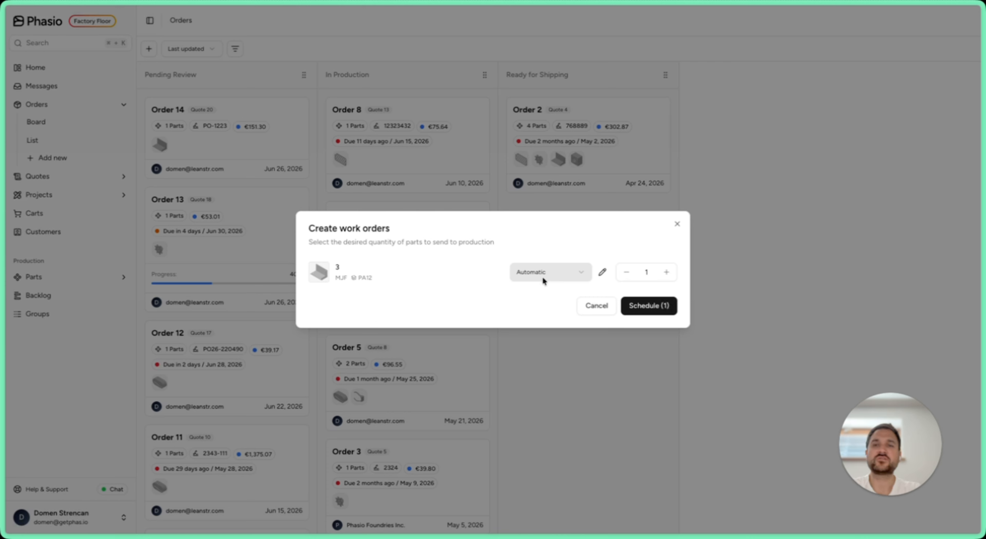
left_click(637, 306)
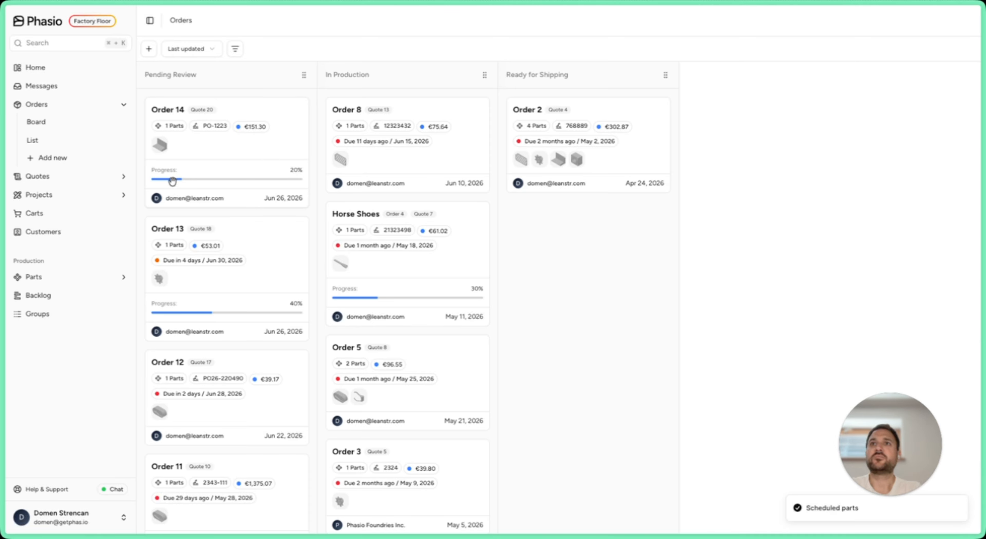
Step: Open the new order's production view and examine the work order stages for 3.stl
left_click(227, 167)
left_click(283, 103)
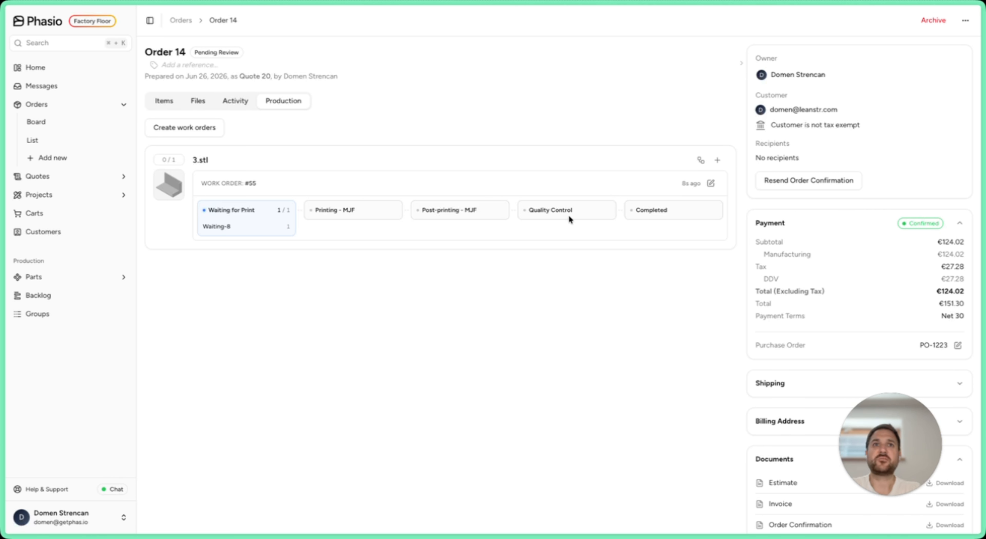
mouse_move(688, 209)
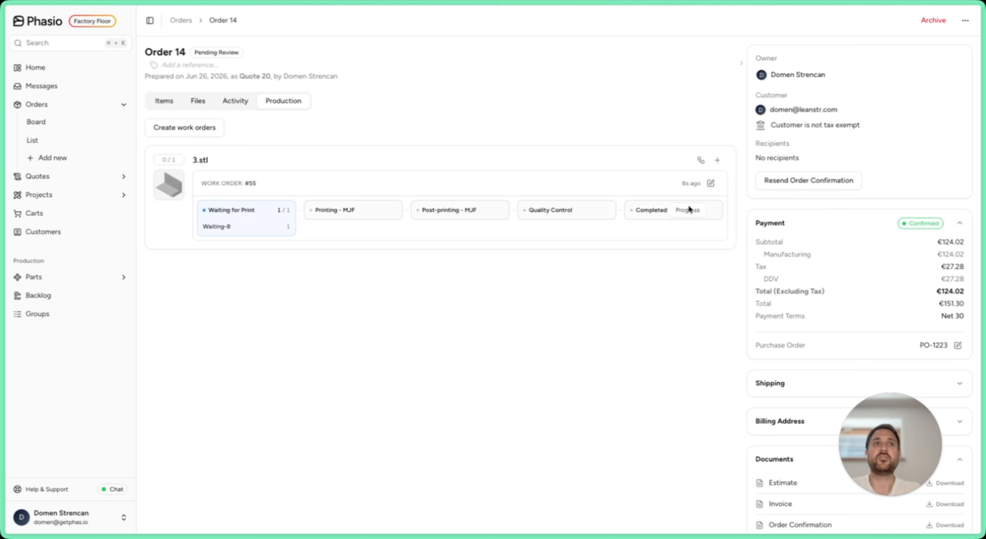
Step: Remove the Quality Control step from the routing of the 3.stl work order and save the routing
left_click(710, 184)
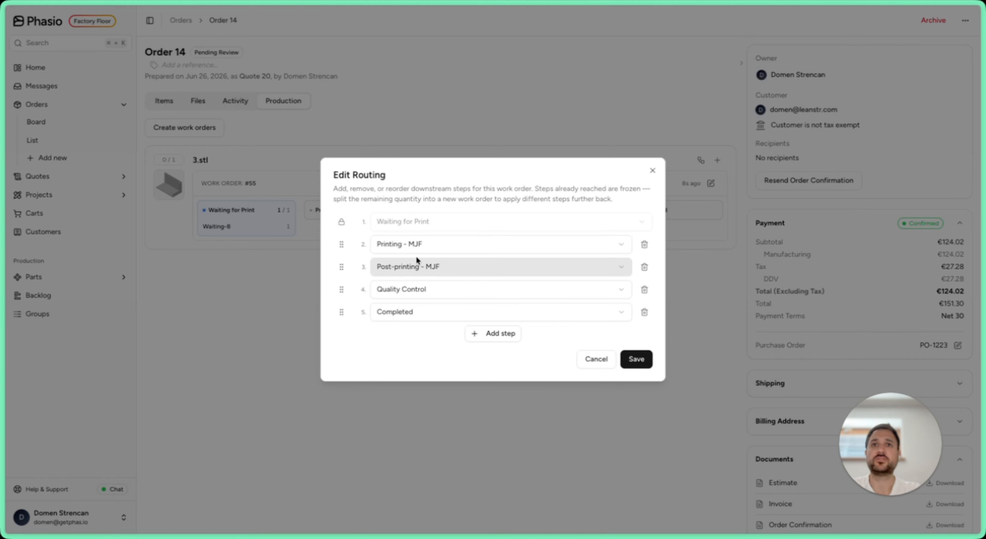
left_click(643, 290)
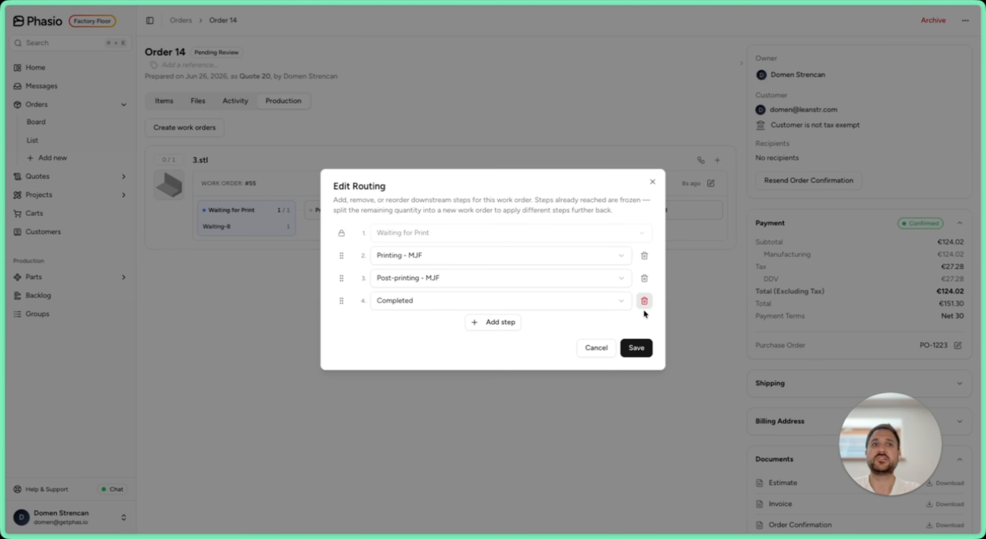
left_click(635, 348)
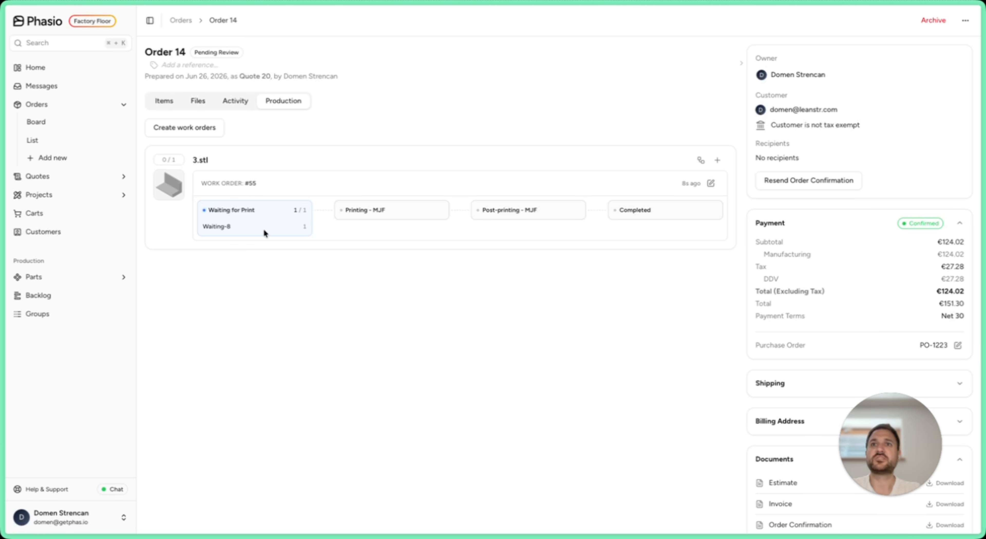
Step: Open the Waiting-8 group, stage the full quantity of 3.stl, and progress it to Printing - MJF
left_click(215, 227)
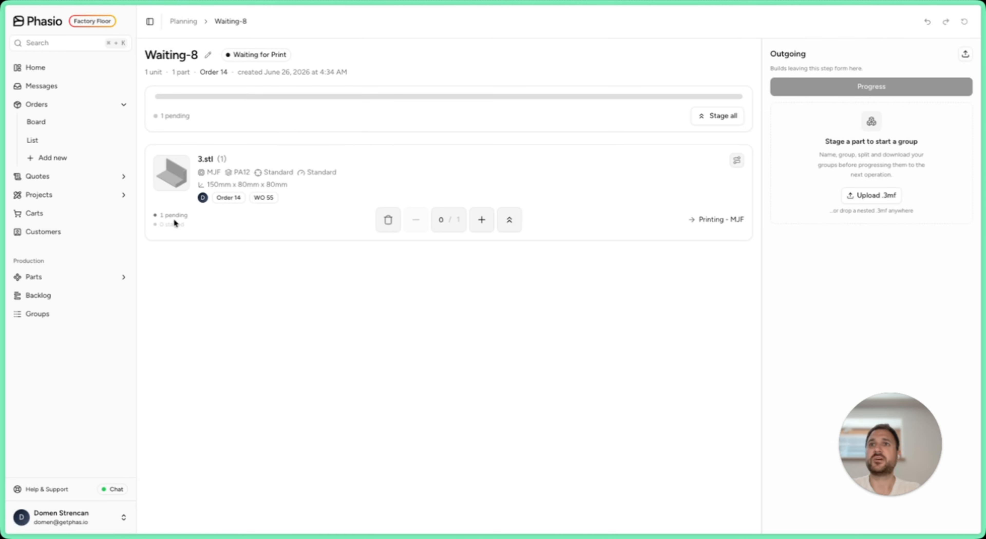
left_click(508, 222)
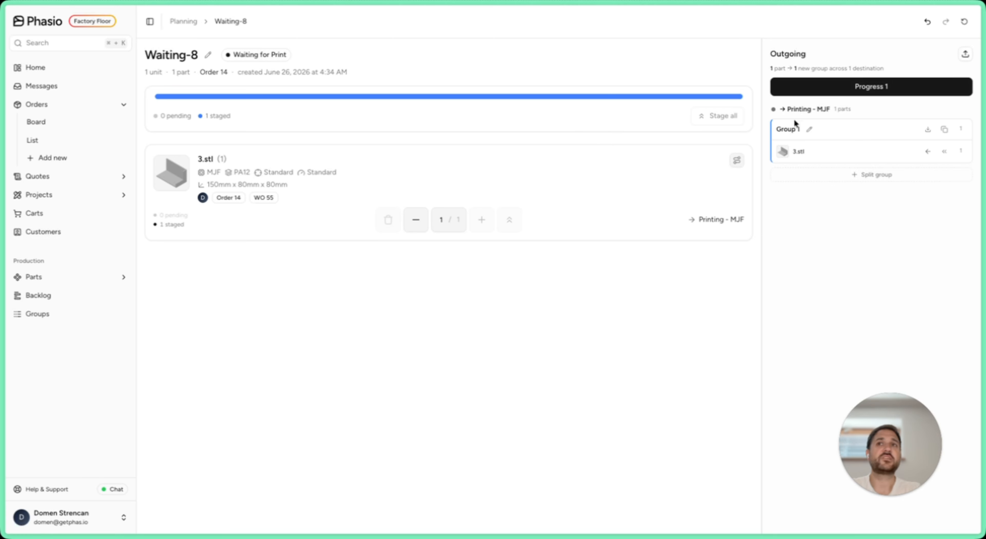
left_click(926, 22)
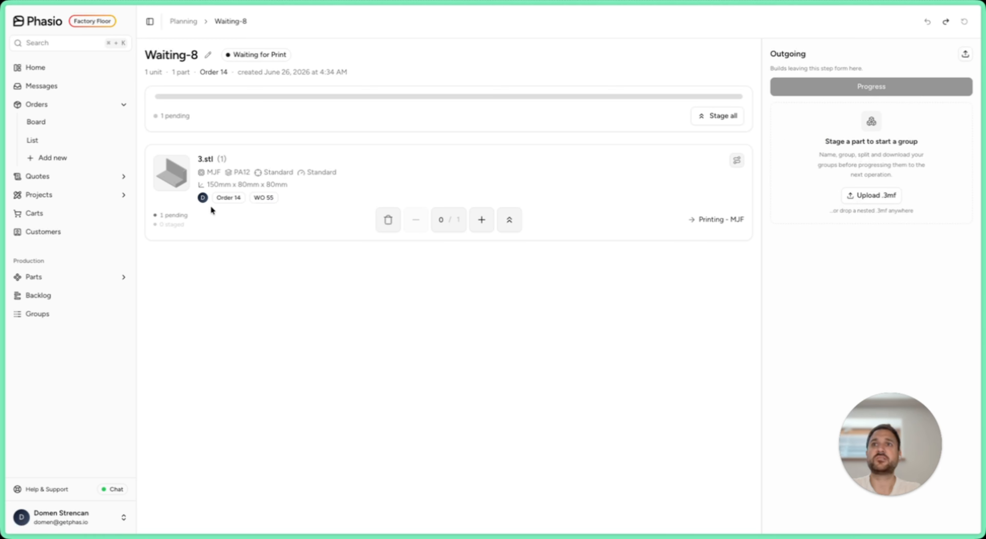
left_click(508, 221)
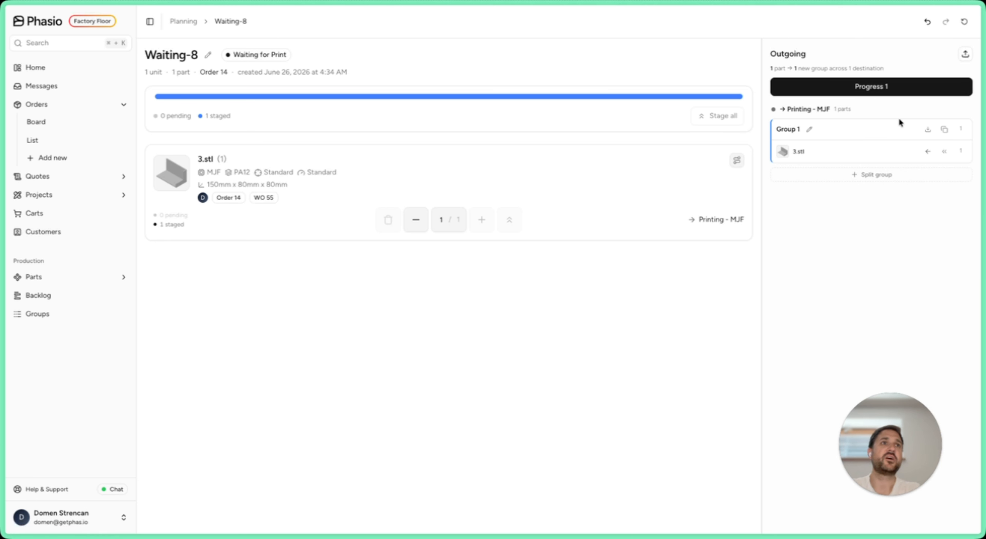
left_click(893, 89)
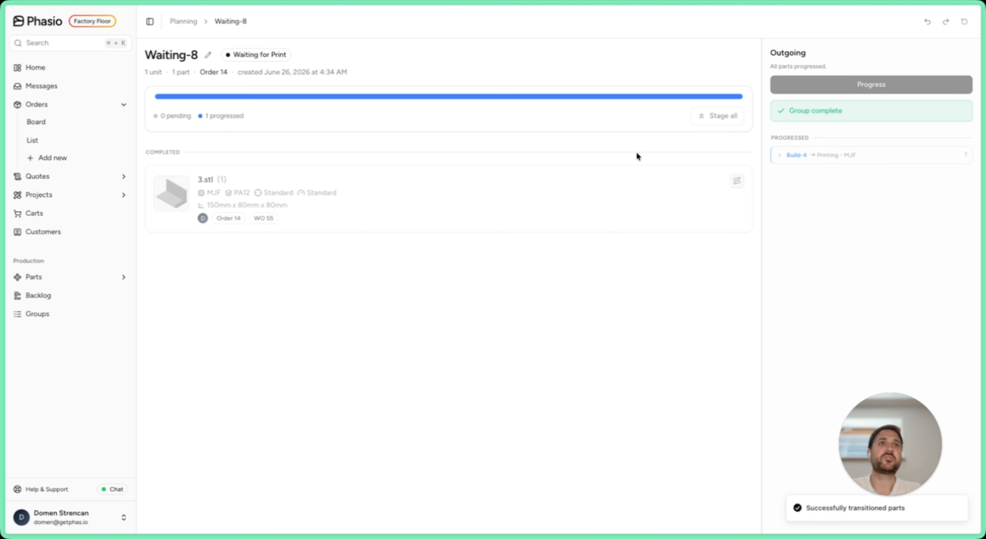
Step: Return to the order's production view and examine the production trace of 3.stl
left_click(209, 73)
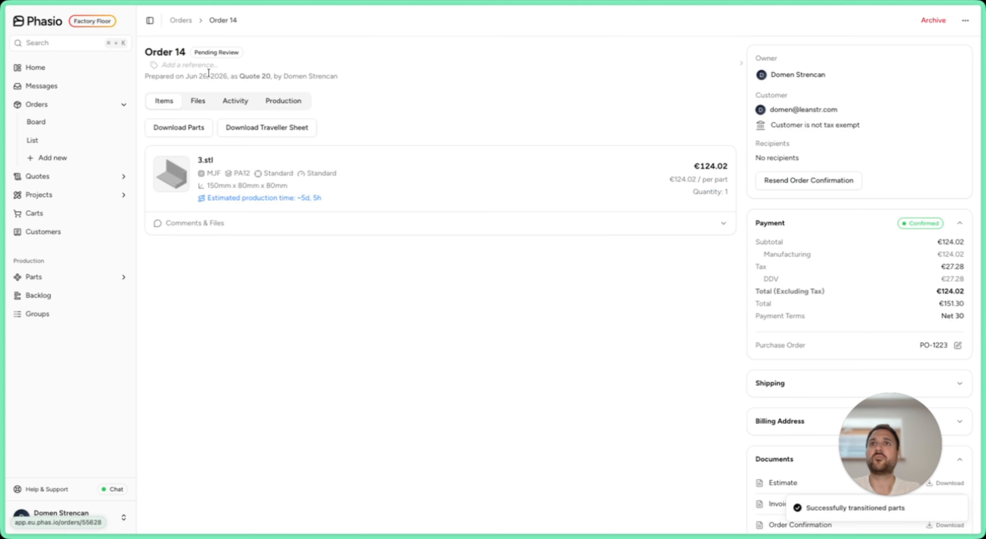
left_click(275, 105)
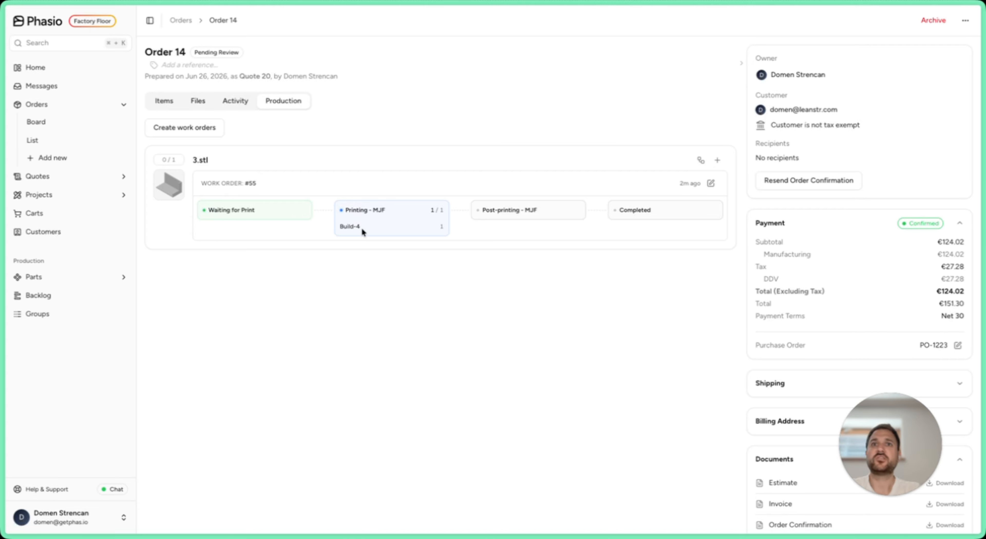
left_click(701, 160)
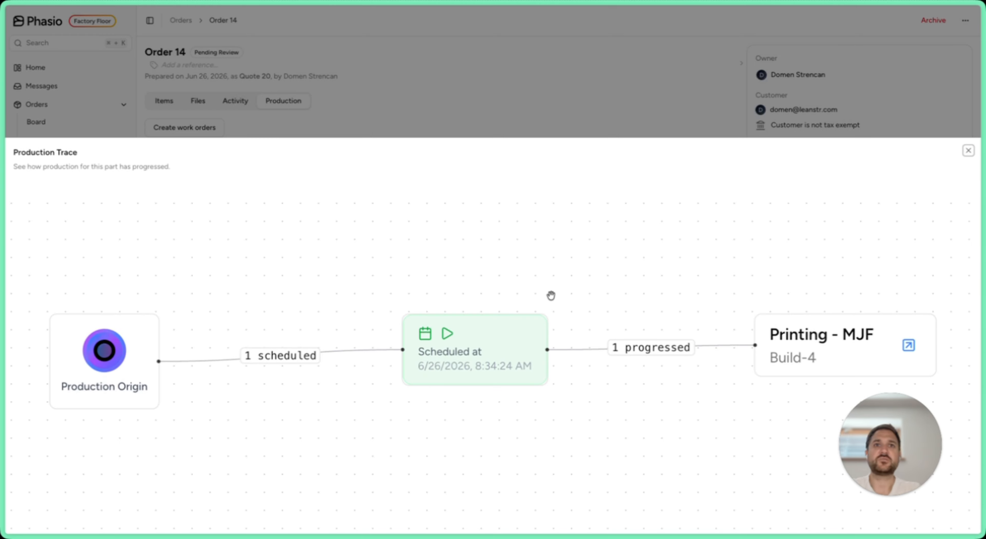
left_click(527, 103)
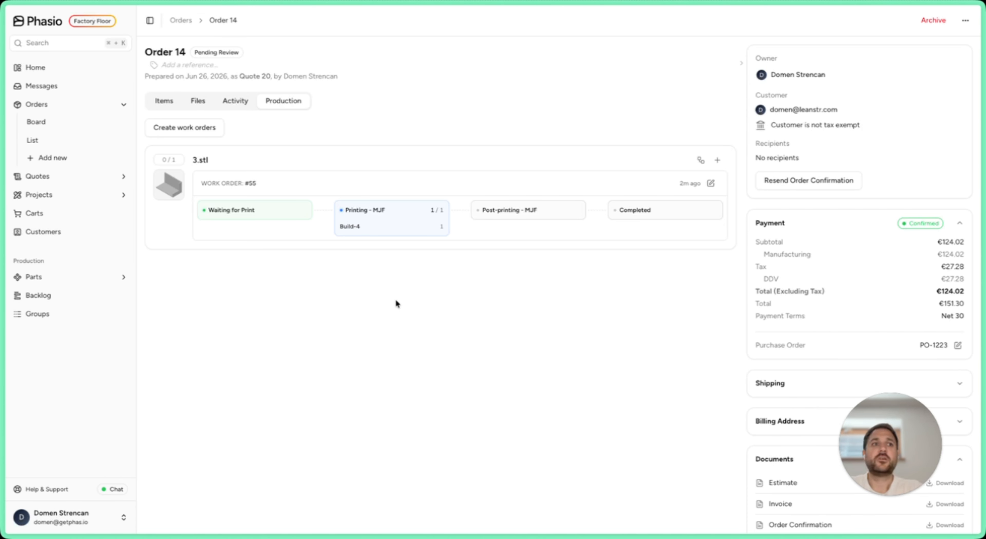
Step: Move the order containing 3.stl from Pending Review to In Production on the orders board
left_click(186, 22)
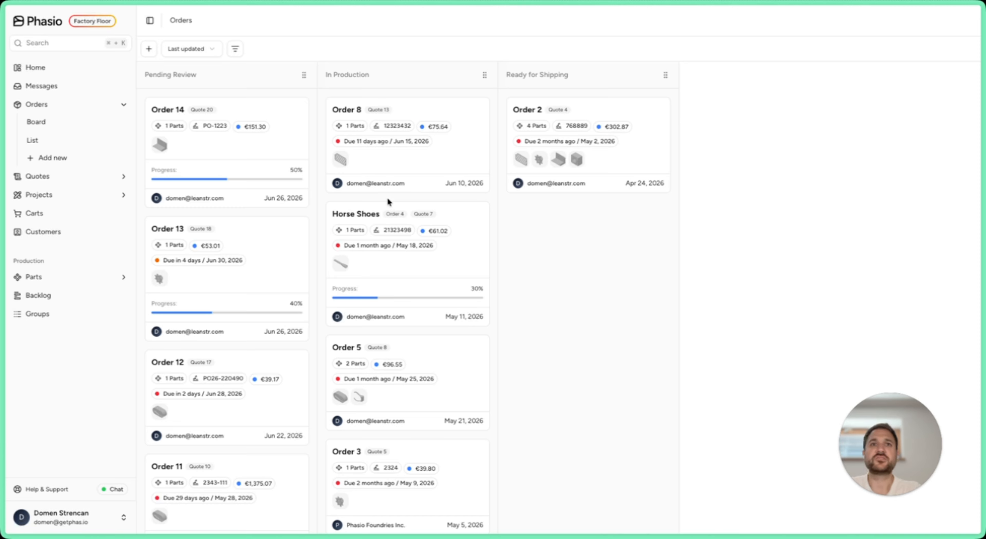
left_click_drag(246, 103, 431, 104)
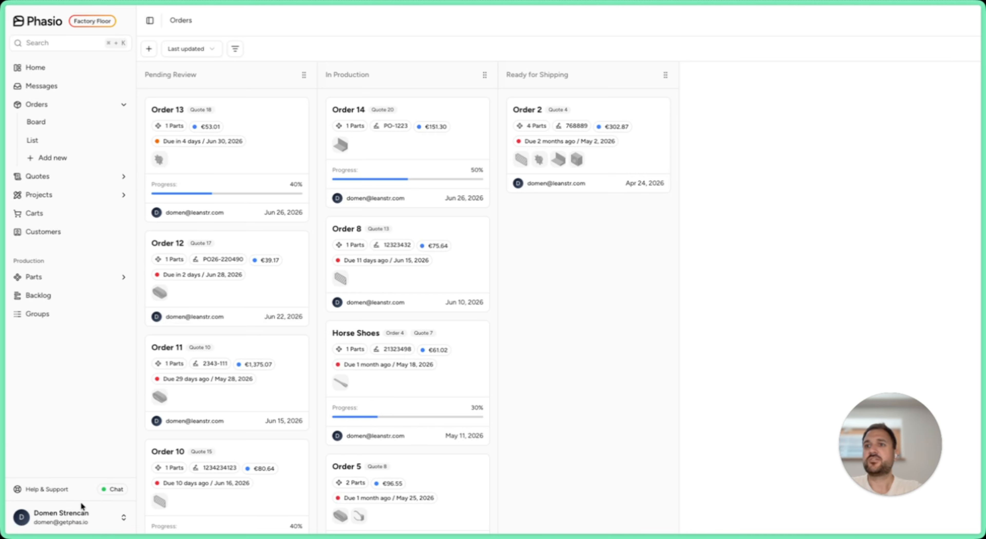
Step: Set the work order creation status to In Production in the organisation's general settings
left_click(71, 518)
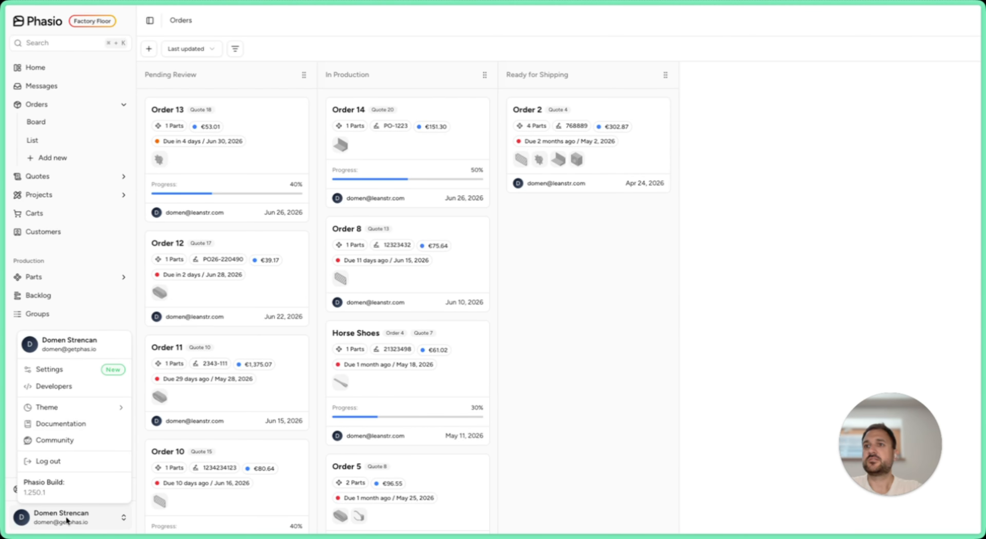
left_click(67, 371)
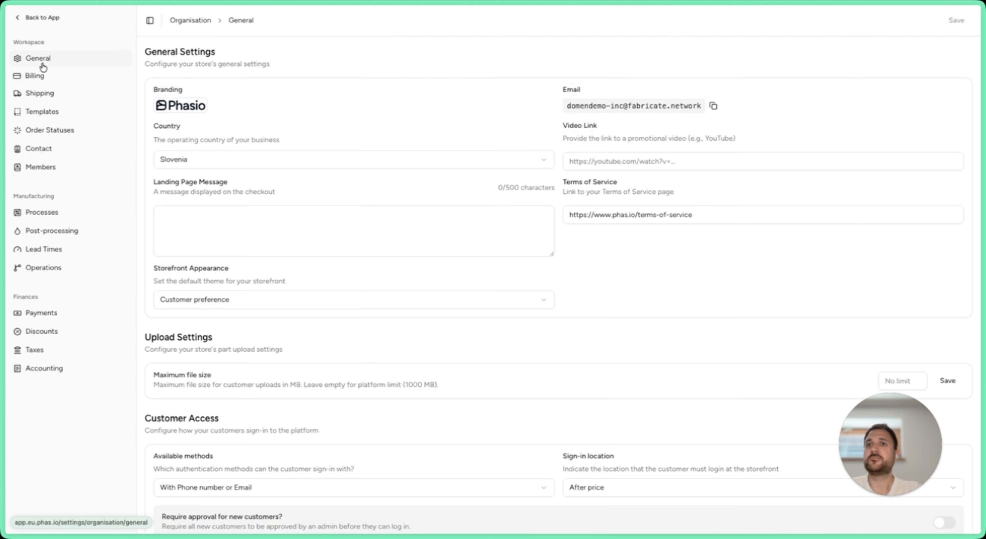
scroll(339, 235, "down", 10)
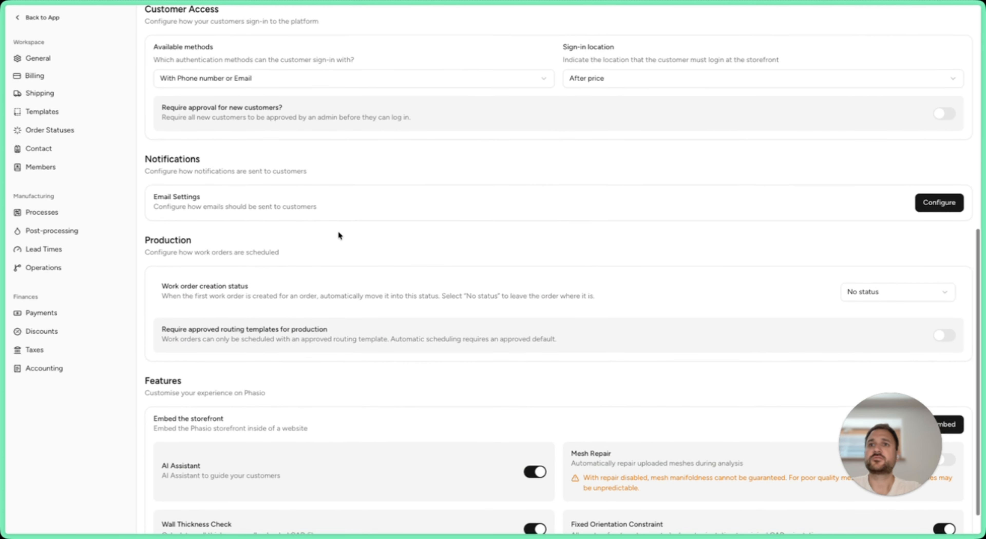
scroll(339, 236, "down", 1)
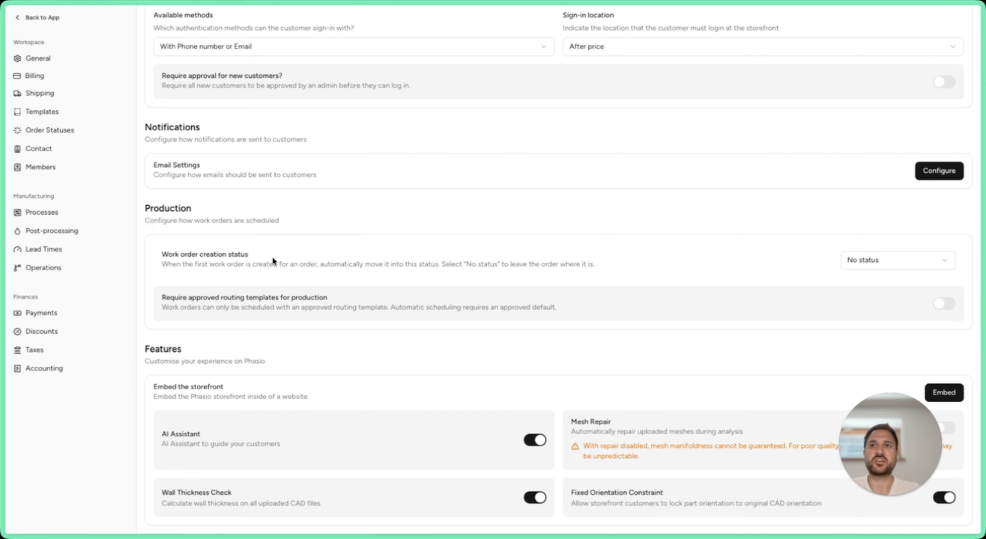
left_click(869, 260)
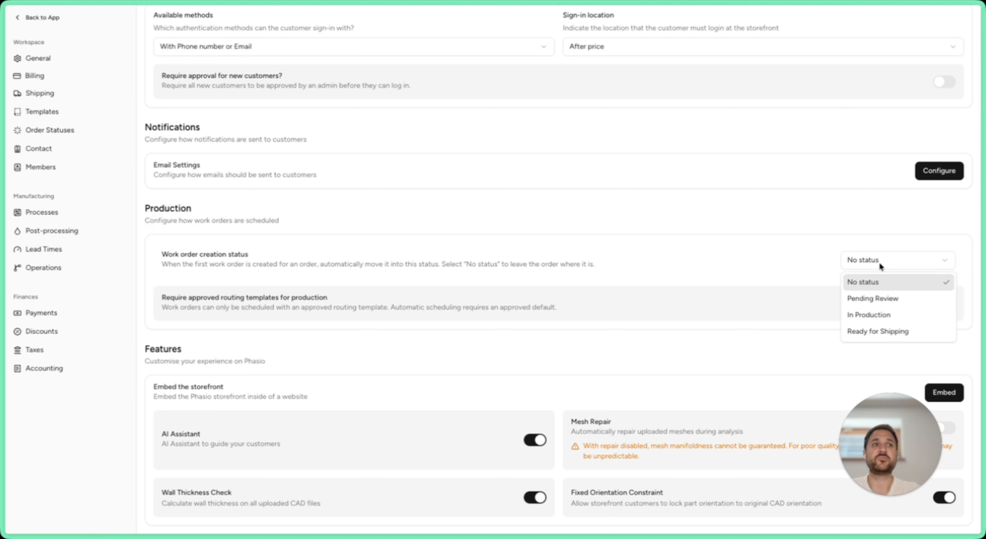
left_click(878, 314)
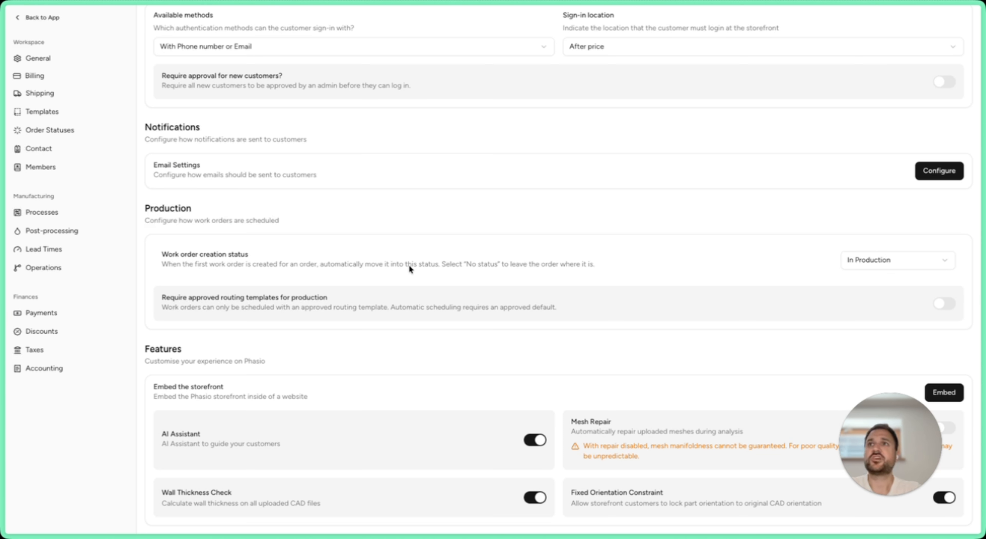
Step: Open the first Pending Review order on the orders board and schedule its Apple USB-C cable organizer work order with Automatic routing and quantity 1
left_click(43, 17)
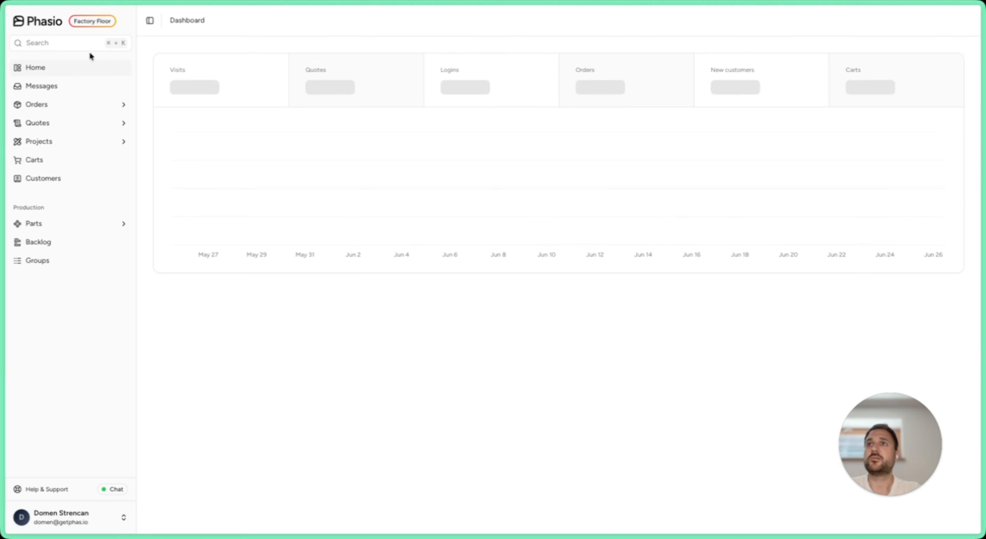
left_click(46, 123)
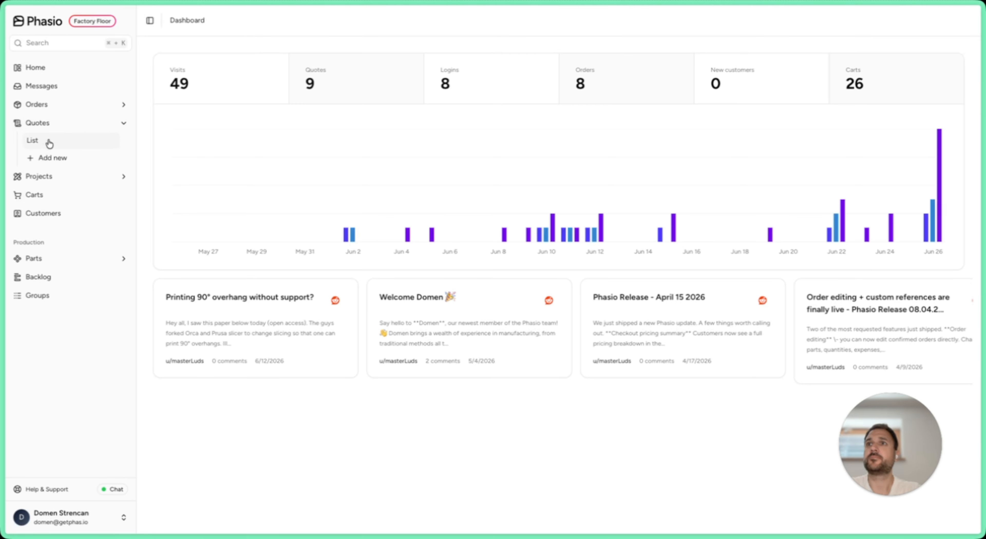
left_click(46, 104)
left_click(41, 123)
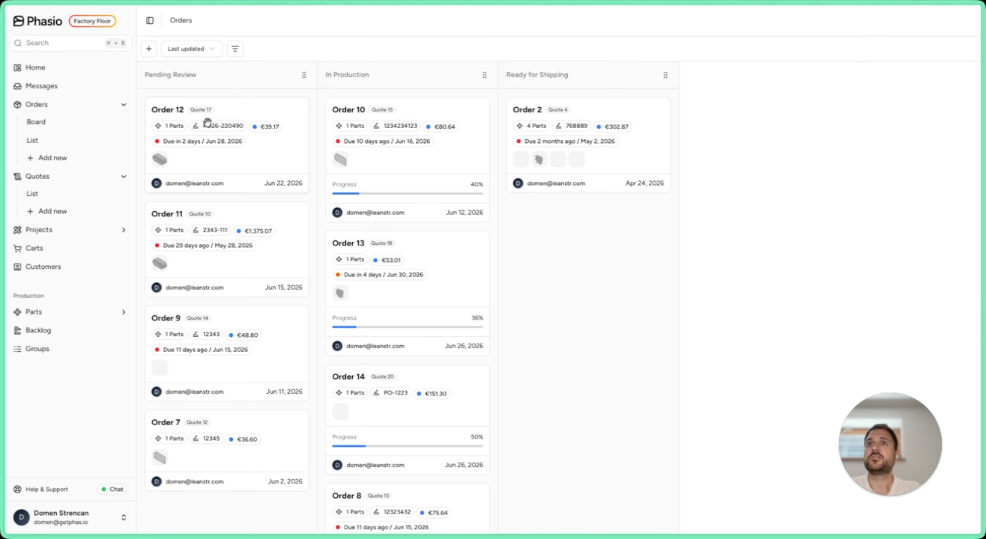
left_click(245, 109)
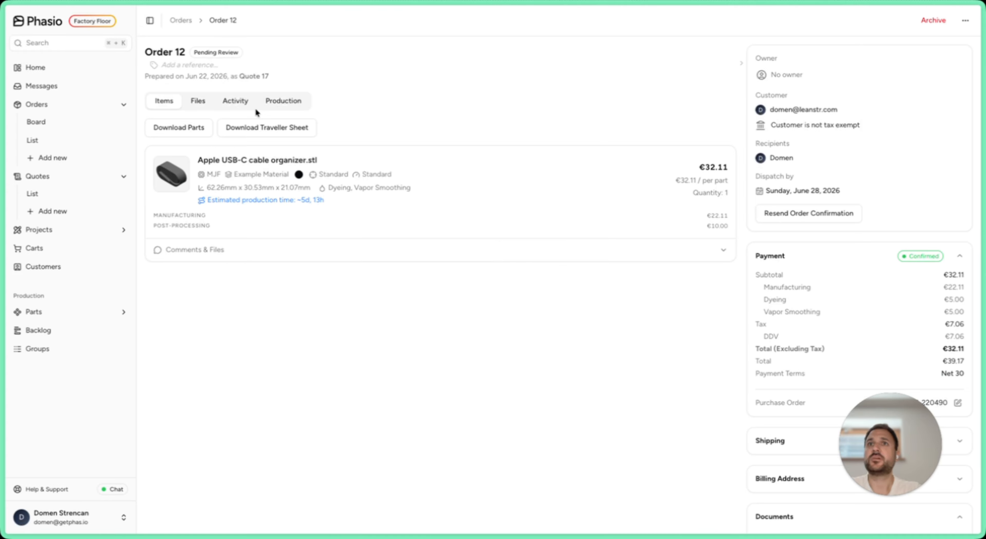
left_click(292, 105)
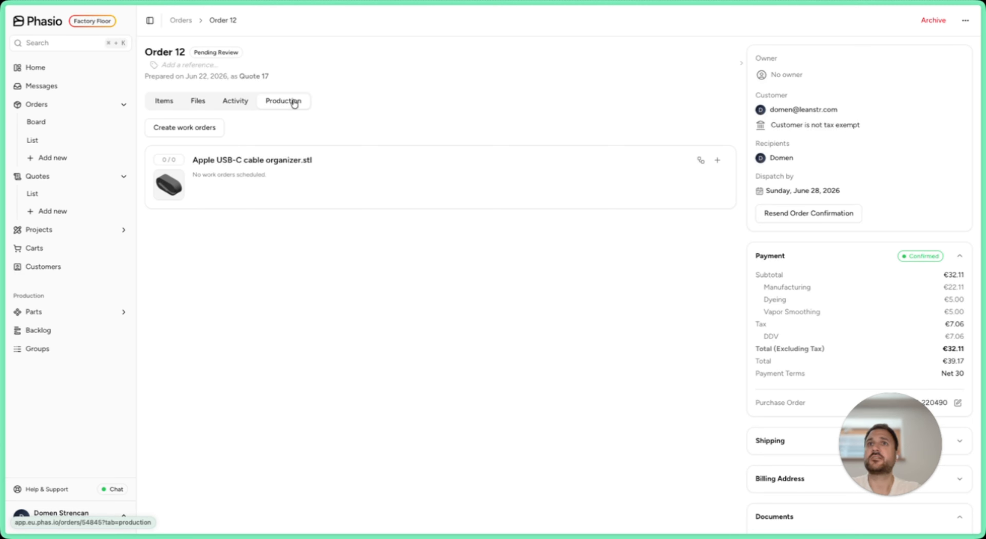
left_click(188, 132)
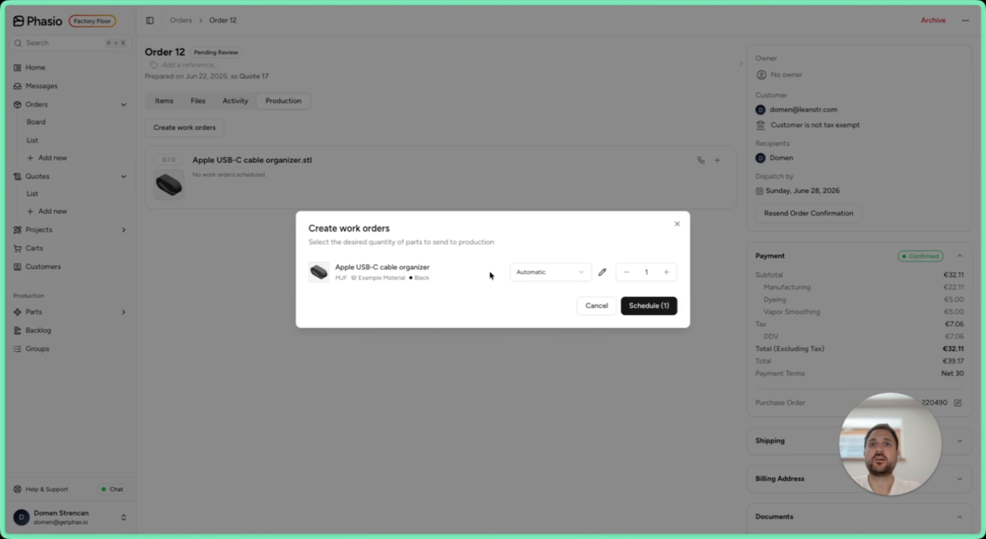
left_click(658, 307)
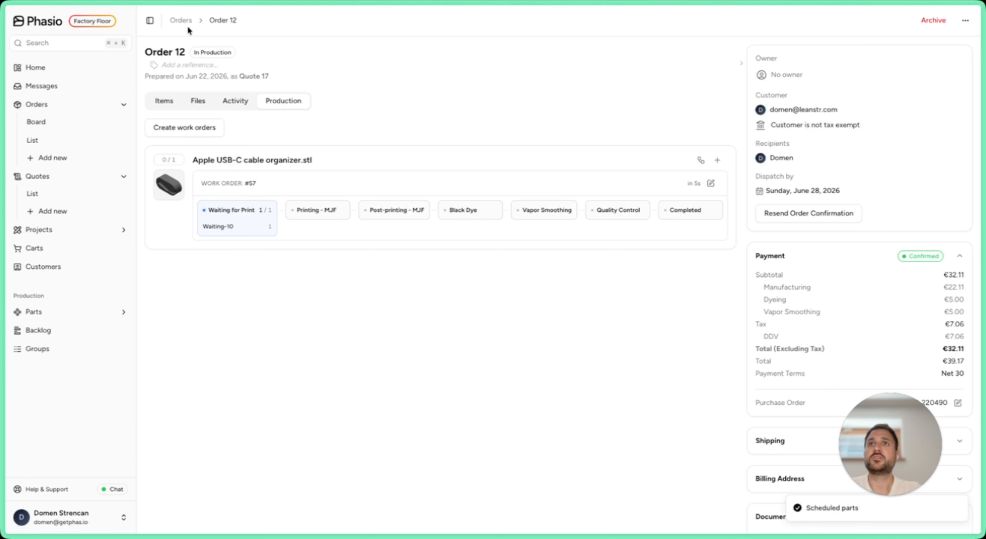
Step: Return to the orders board and schedule a work order directly from the first Pending Review card, with Automatic routing and quantity 1
left_click(185, 21)
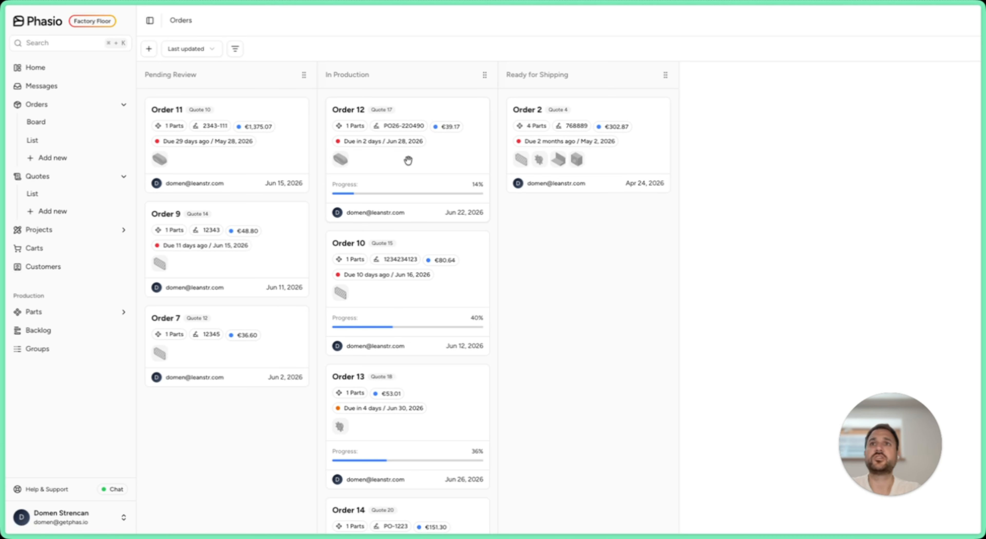
right_click(268, 146)
left_click(290, 154)
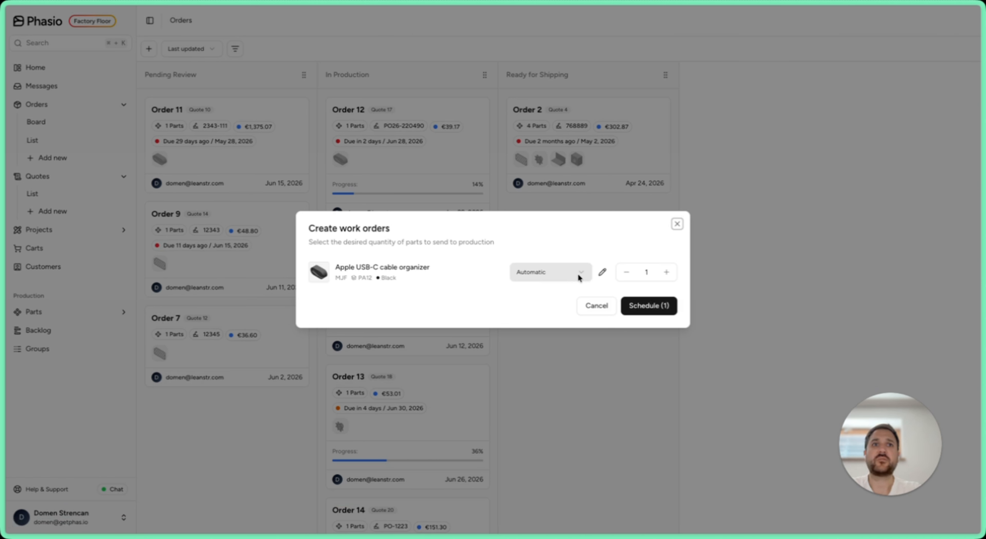
left_click(647, 307)
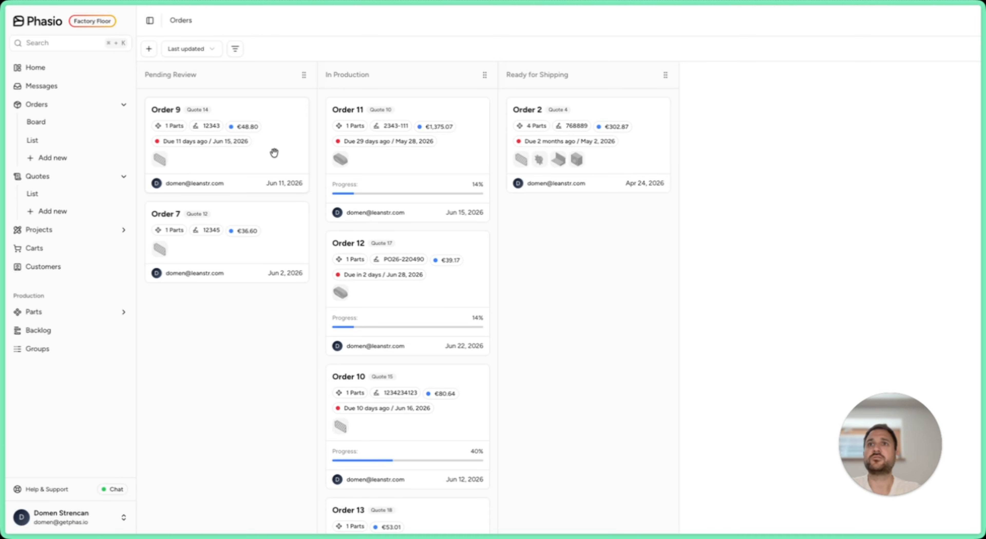
Step: Start a work order from the first Pending Review card and remove Post Process FDM and Quality Control from its routing steps
right_click(274, 153)
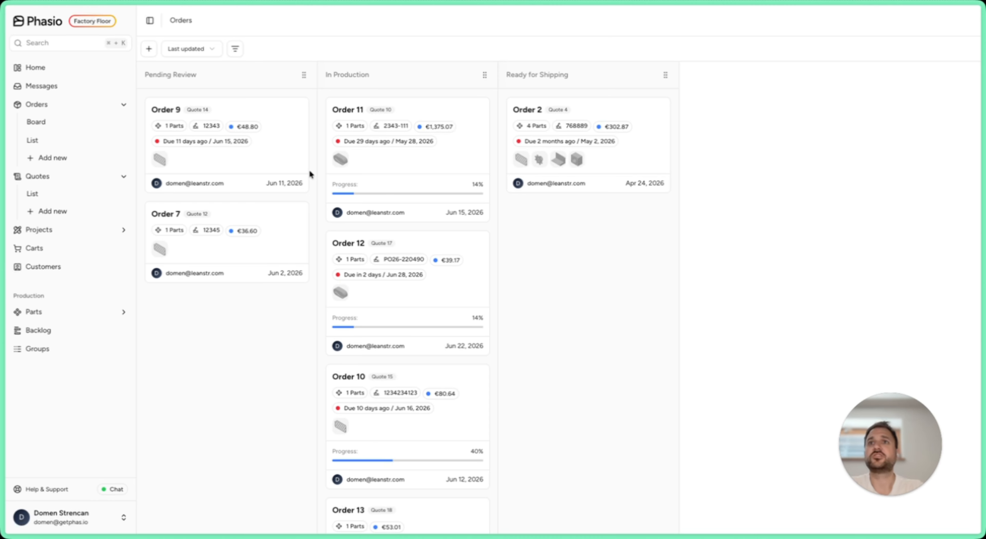
right_click(278, 115)
left_click(307, 127)
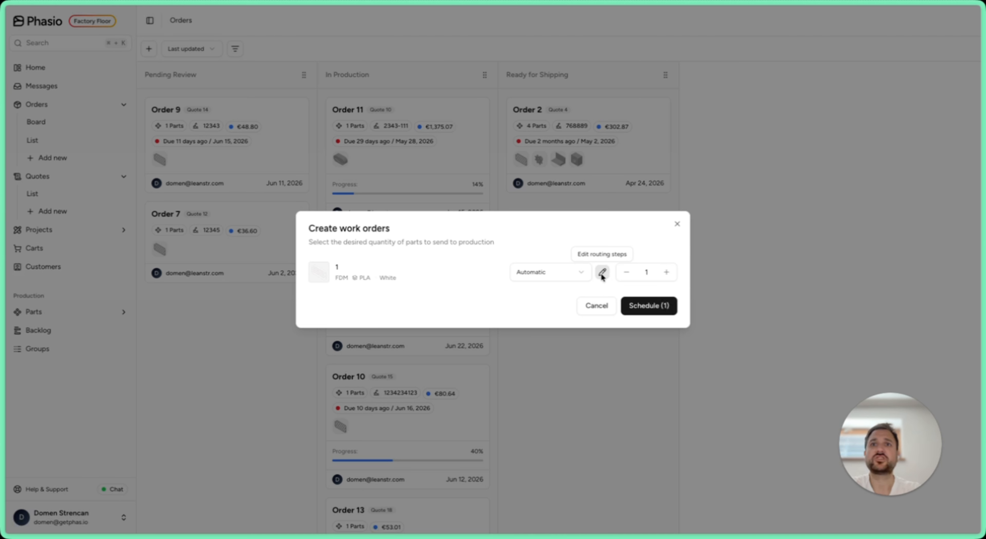
left_click(601, 273)
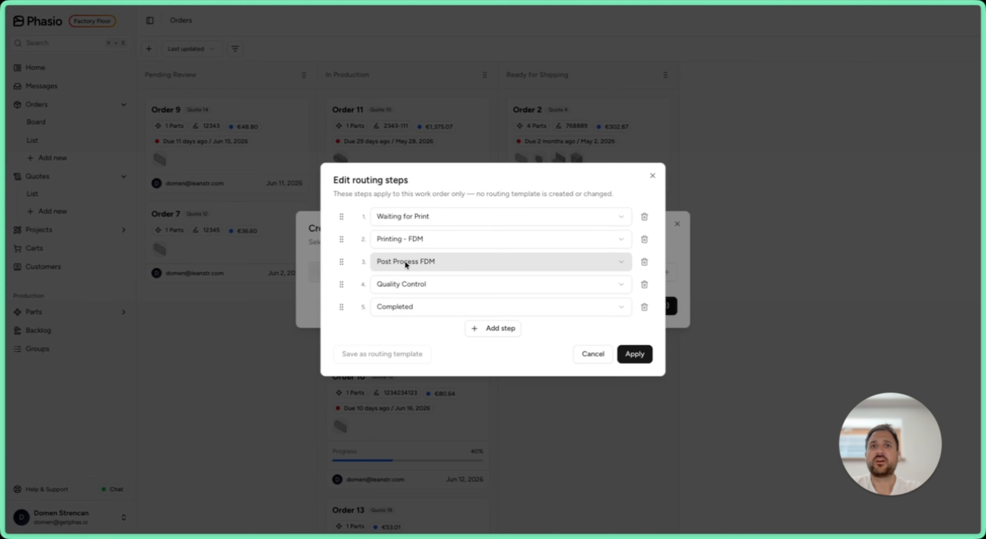
left_click(644, 262)
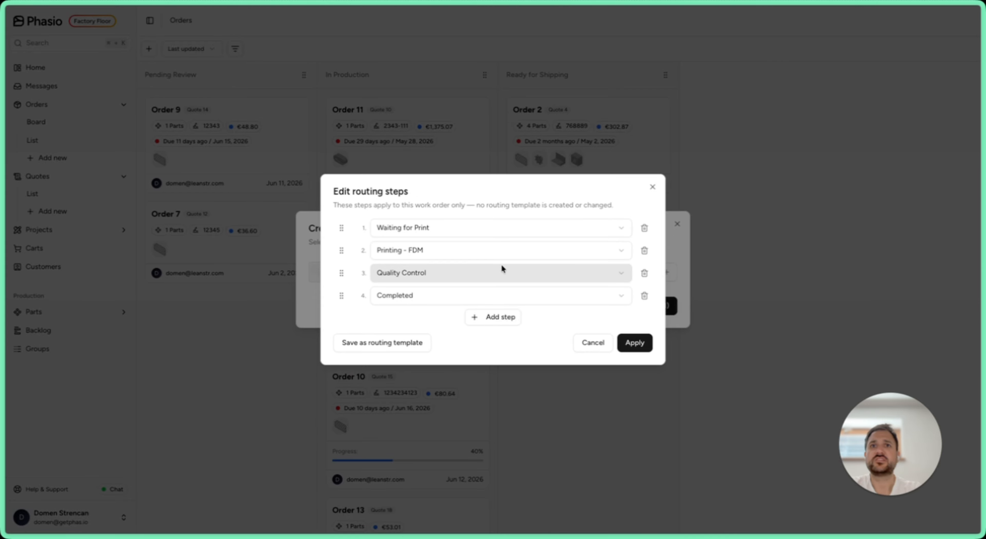
left_click(644, 273)
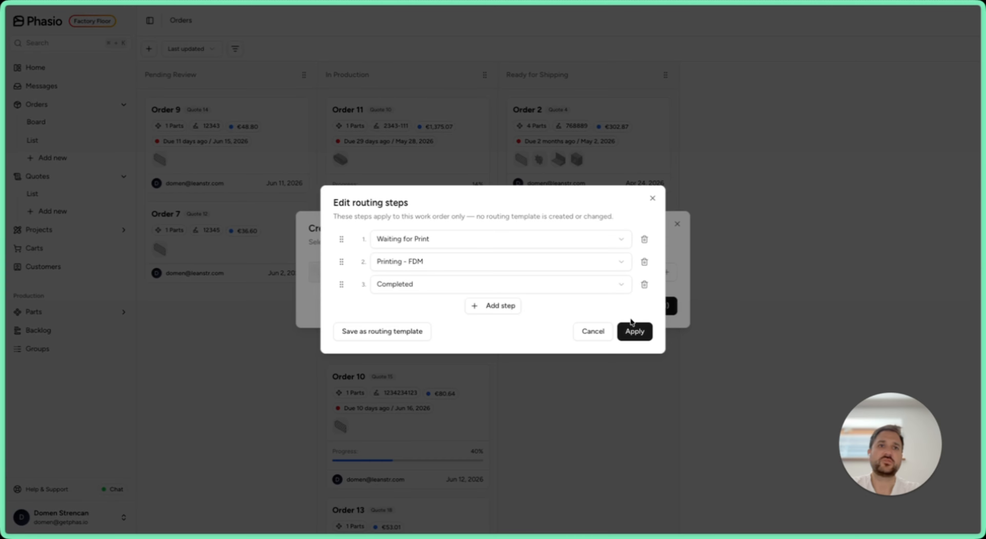
Step: Save the shortened routing as a template named Simple FDM process and schedule the work order with it at quantity 1
left_click(387, 332)
type("Simple ")
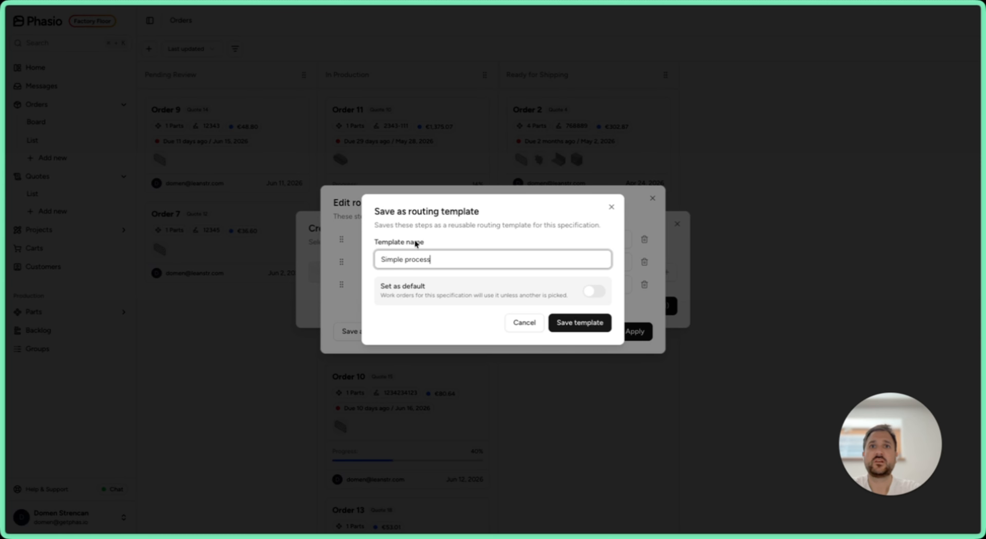
type("FDM")
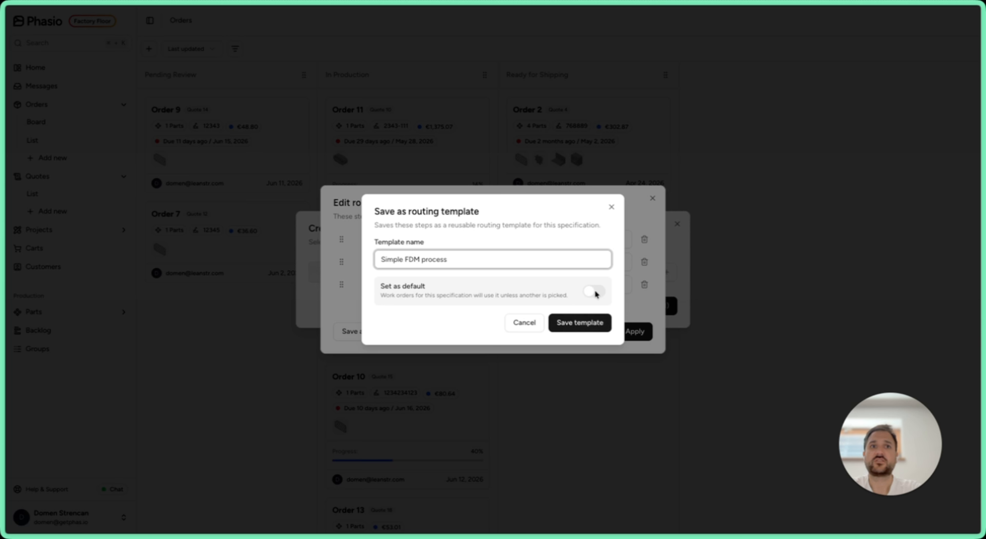
left_click(591, 327)
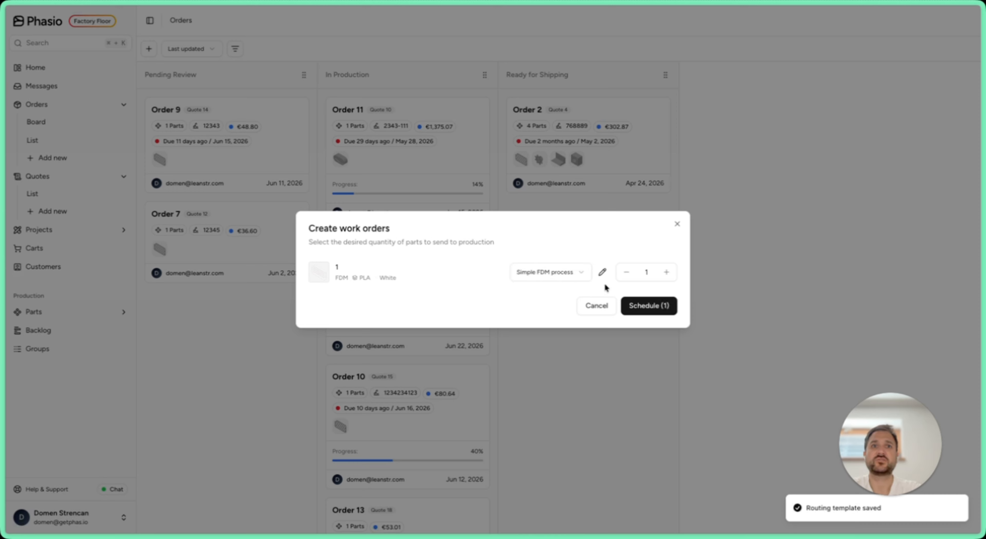
left_click(622, 306)
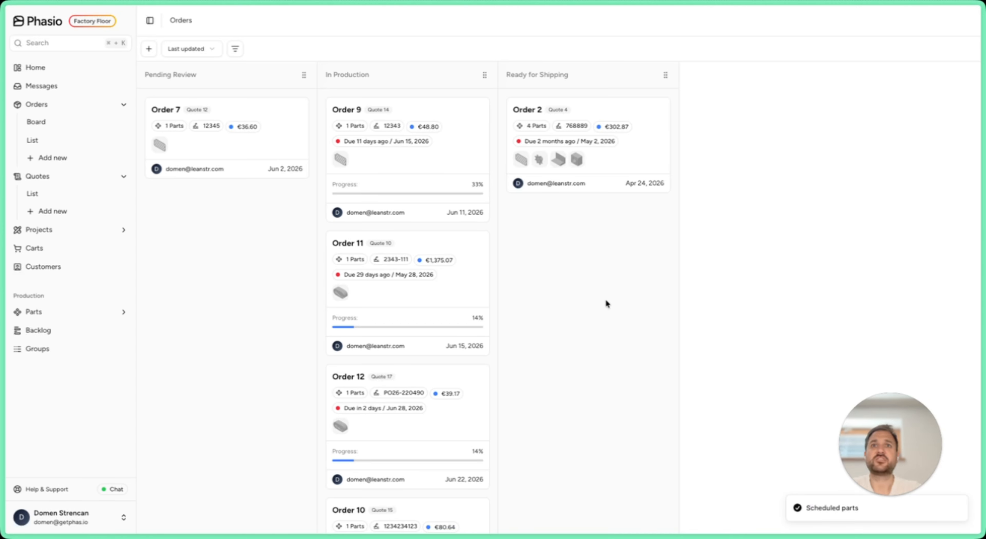
Step: Open the first In Production order and inspect its work order routing and the 3D model of 1.stl
left_click(457, 158)
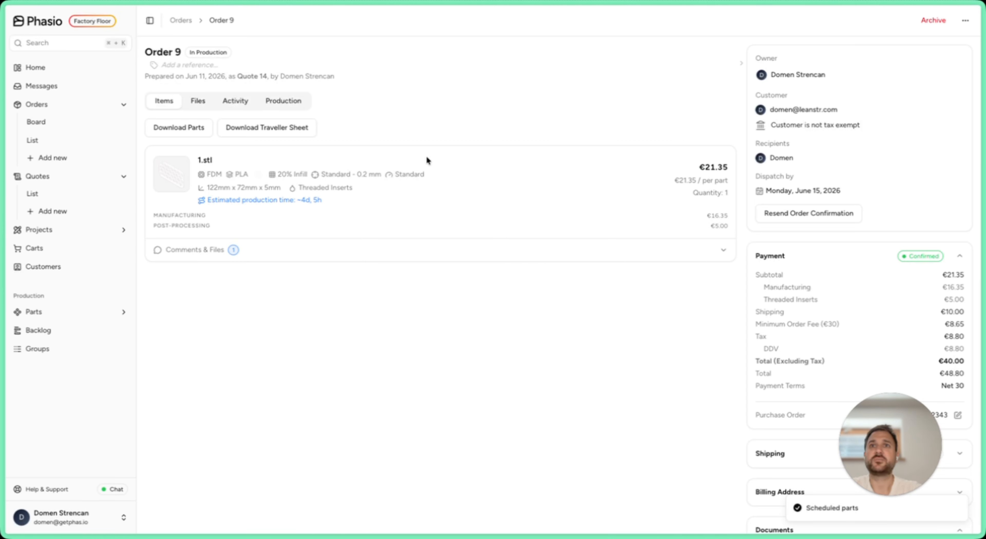
left_click(294, 100)
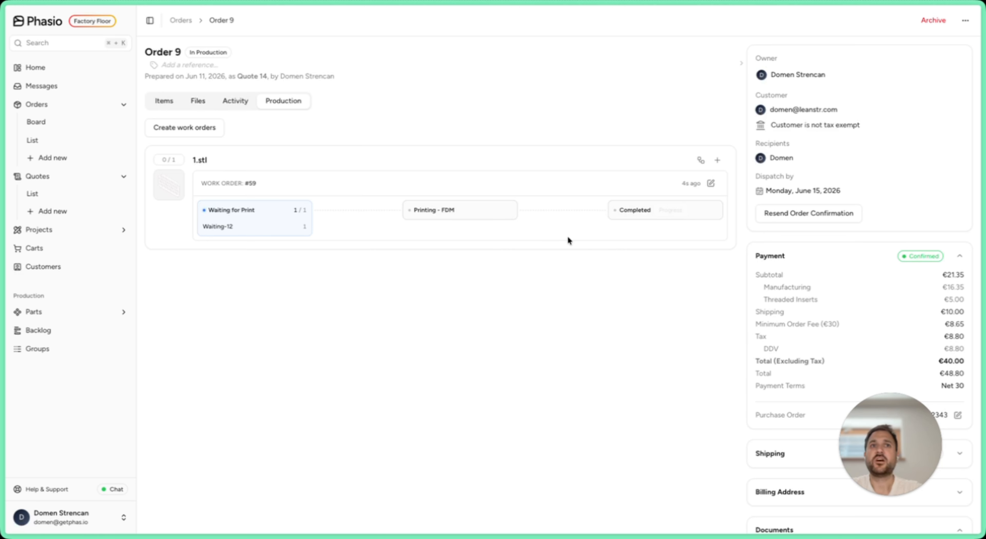
left_click(163, 184)
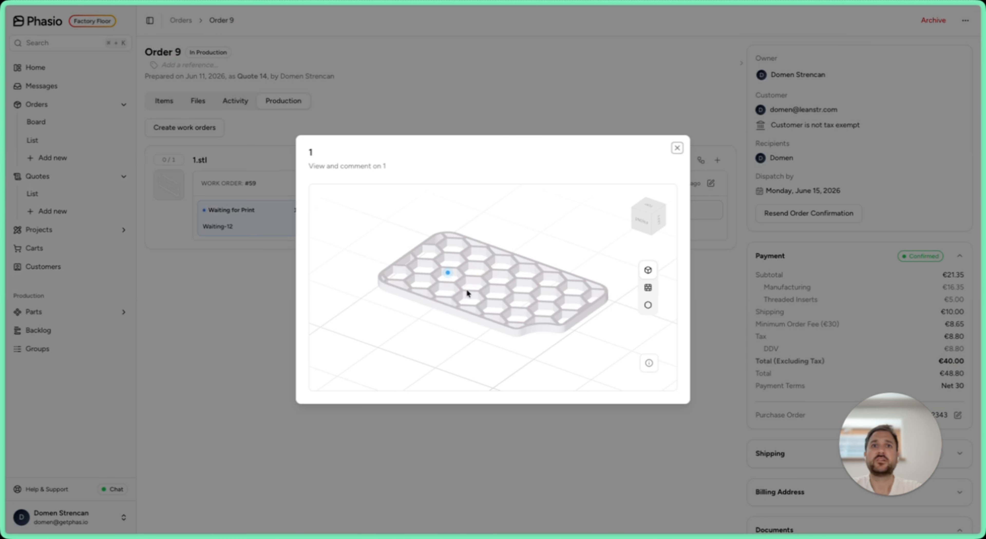
left_click_drag(466, 292, 566, 198)
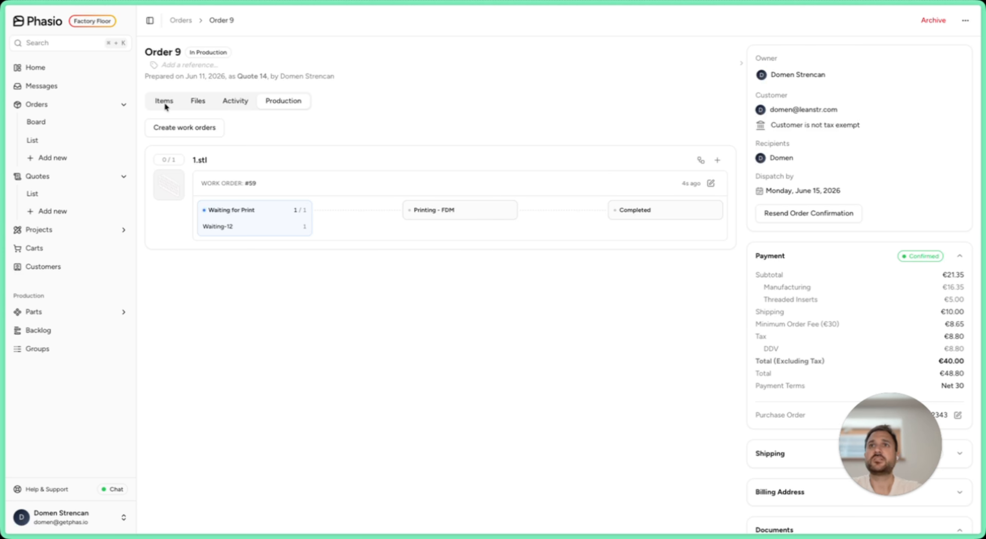
Step: Go to the specification of 1.stl and review its Simple FDM process routing template without changing it
left_click(165, 105)
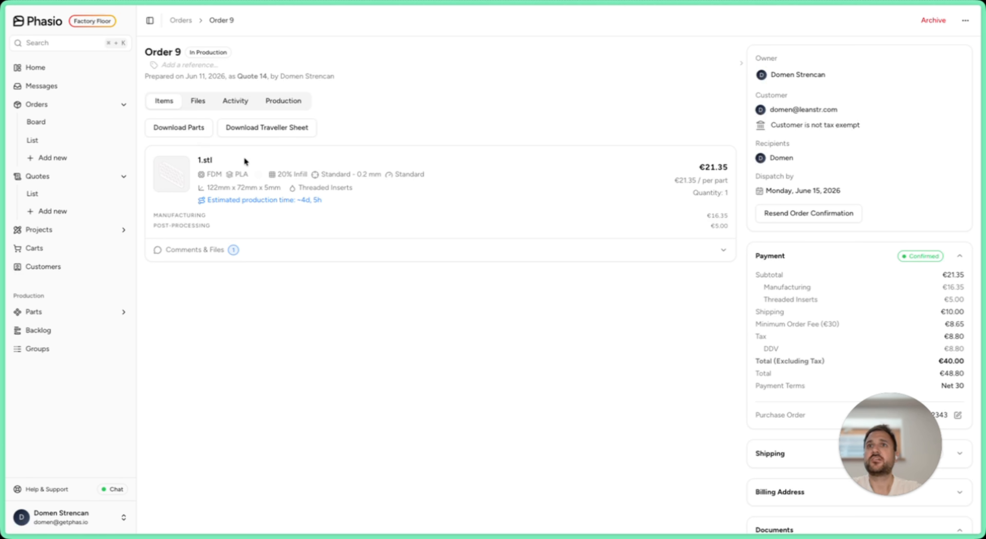
right_click(241, 164)
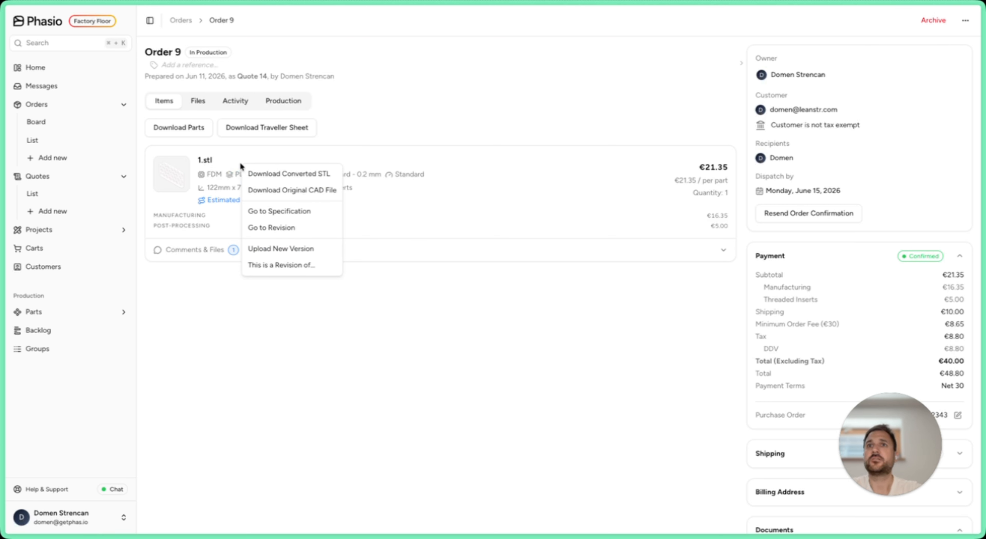
left_click(273, 212)
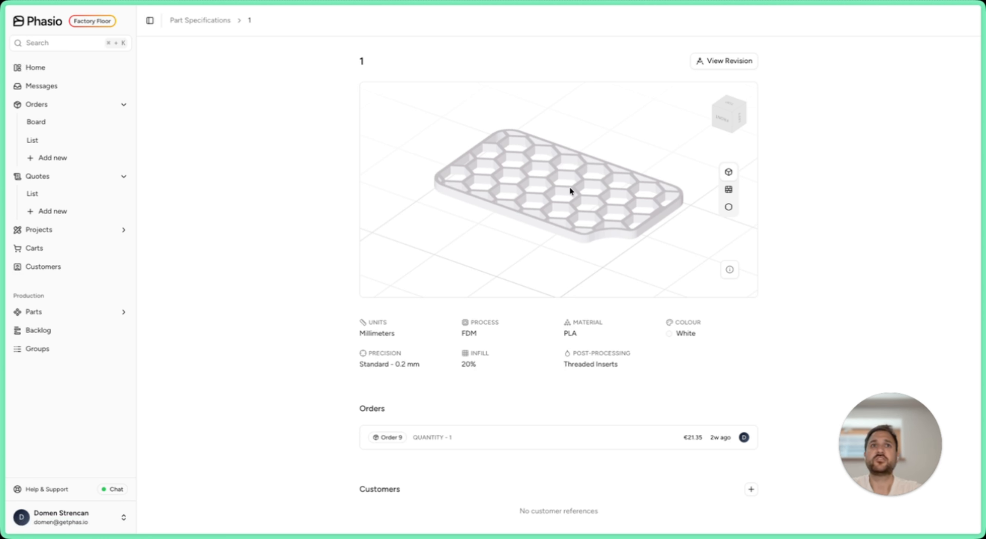
scroll(373, 311, "down", 2)
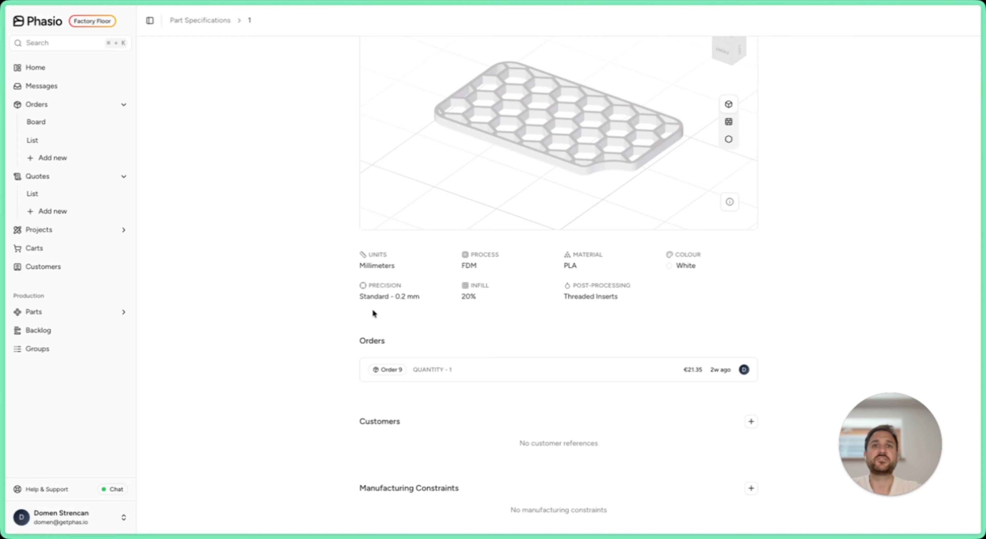
scroll(382, 306, "down", 2)
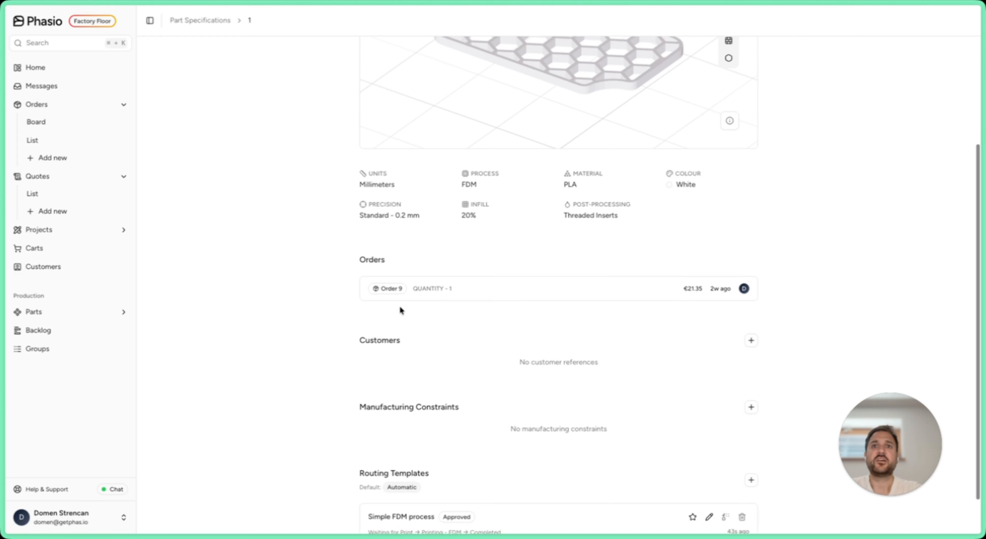
scroll(390, 301, "down", 1)
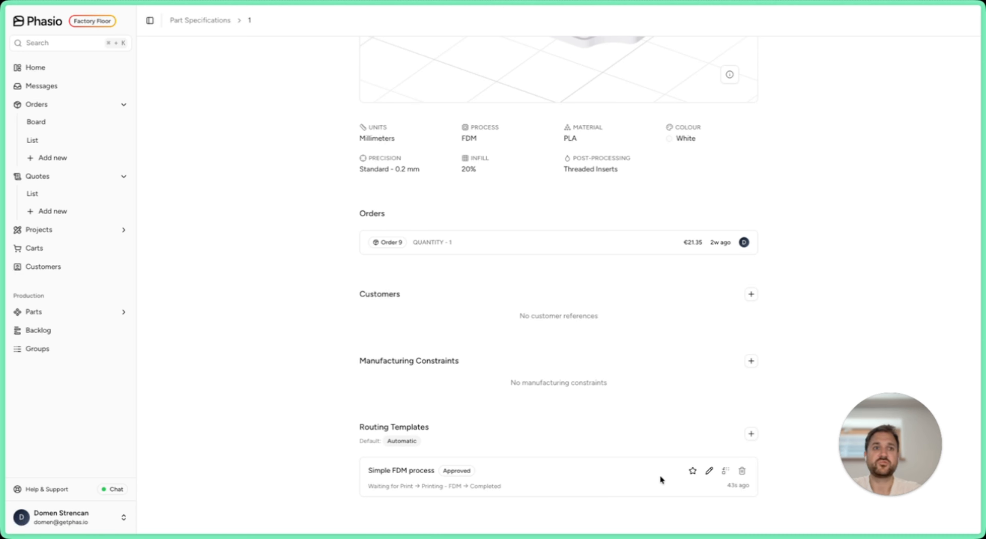
left_click(708, 472)
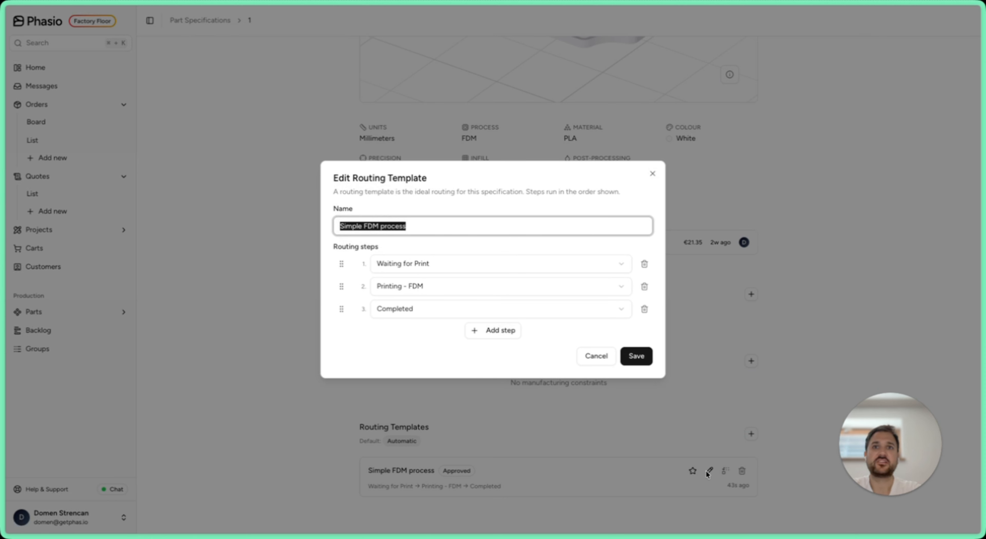
left_click(589, 358)
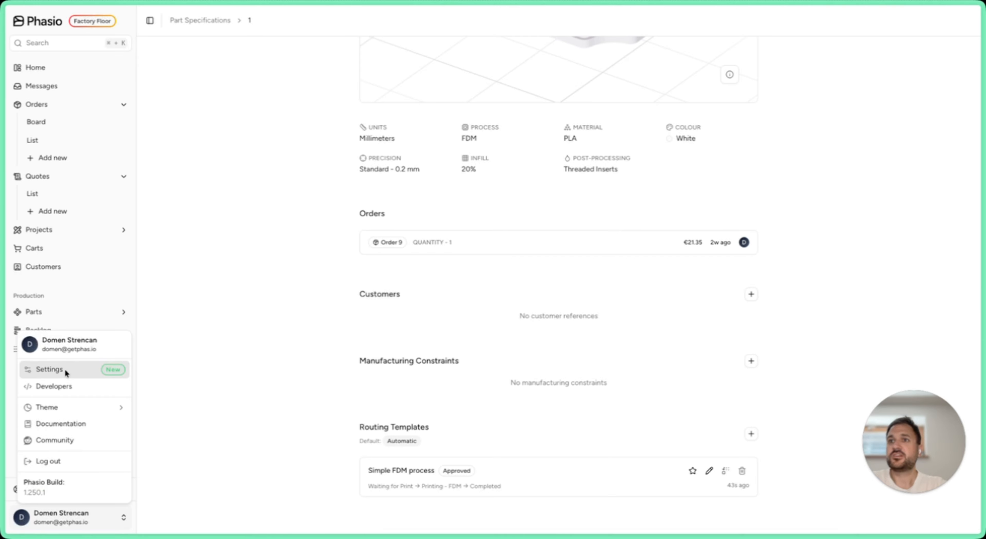
Step: Open the organisation's general settings and review the Production options for work order creation status and approved routing templates
left_click(64, 369)
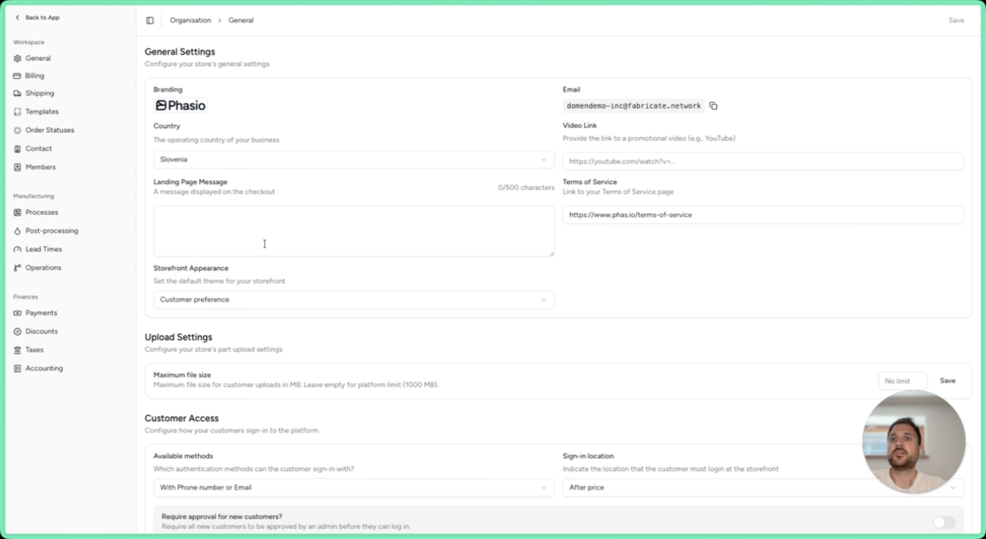
scroll(266, 247, "down", 2)
scroll(269, 250, "down", 10)
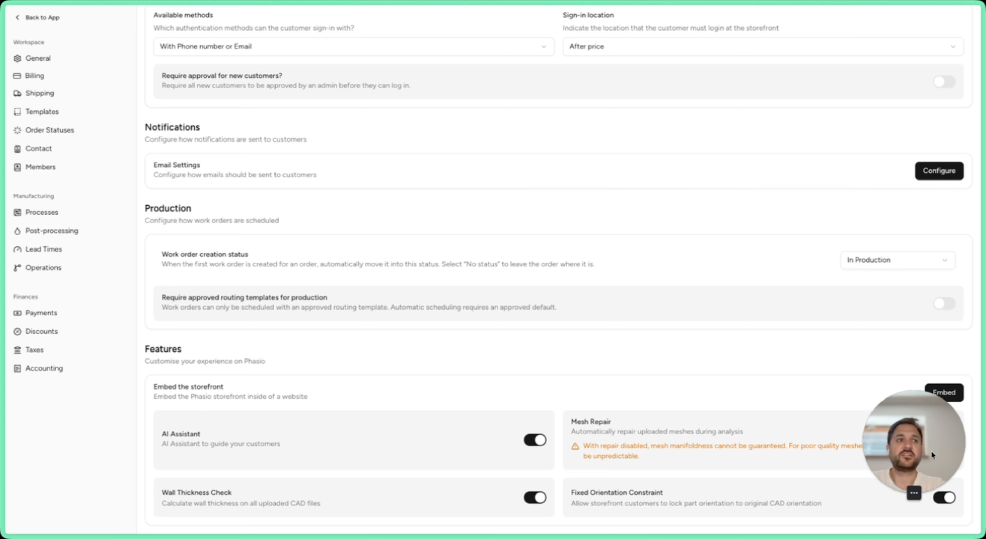
left_click_drag(931, 451, 880, 355)
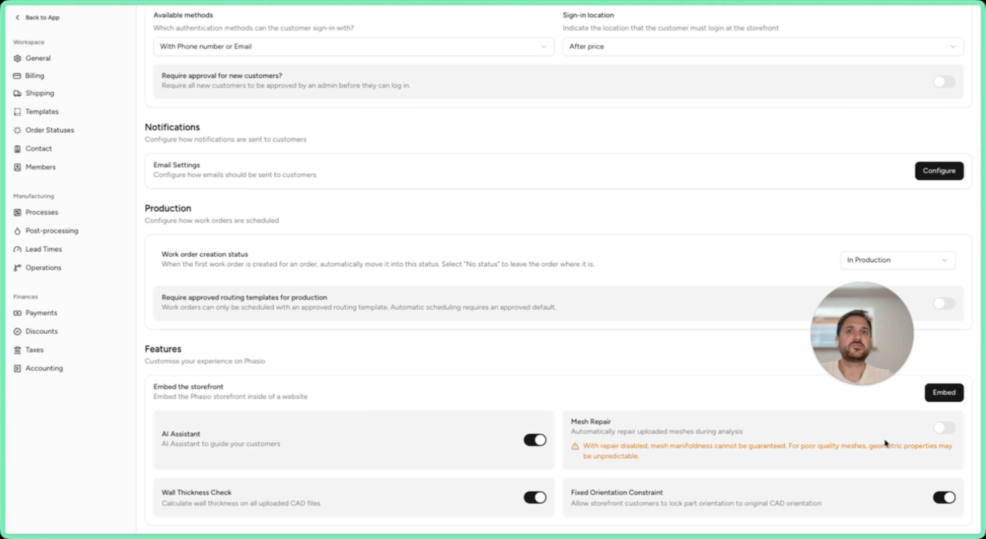
mouse_move(862, 350)
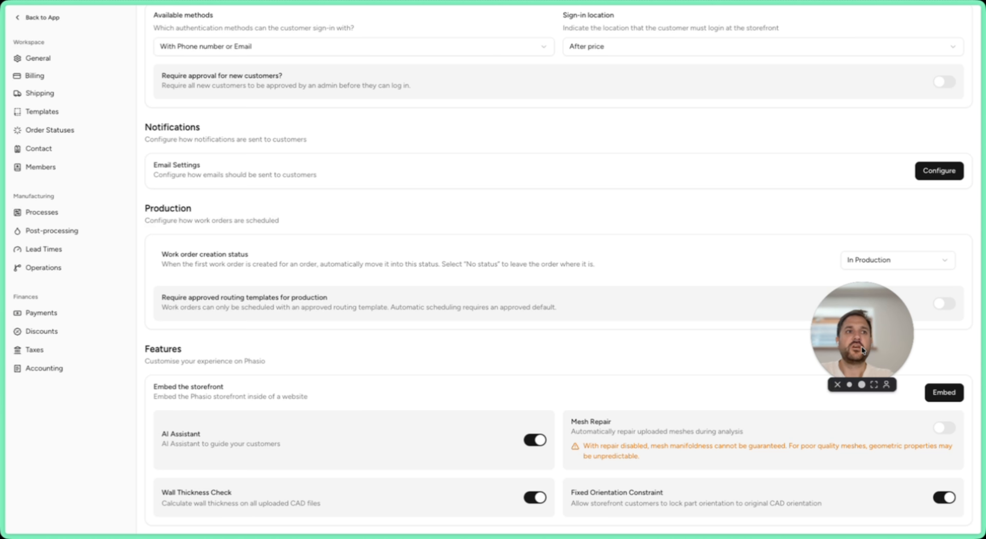
left_click_drag(862, 350, 918, 459)
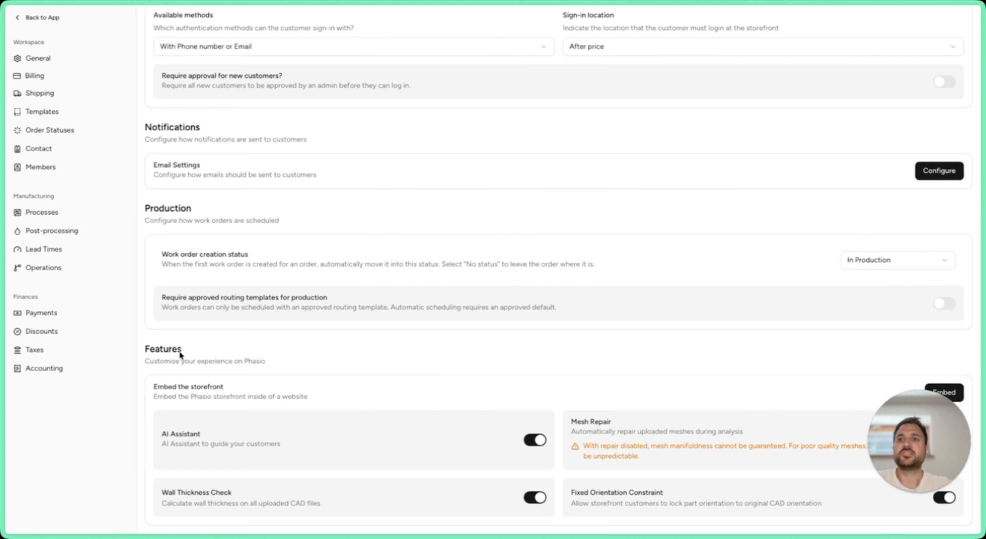
Step: Open the PLA material of the auto-selected Fused Deposition Modeling (FDM) process for editing
left_click(51, 213)
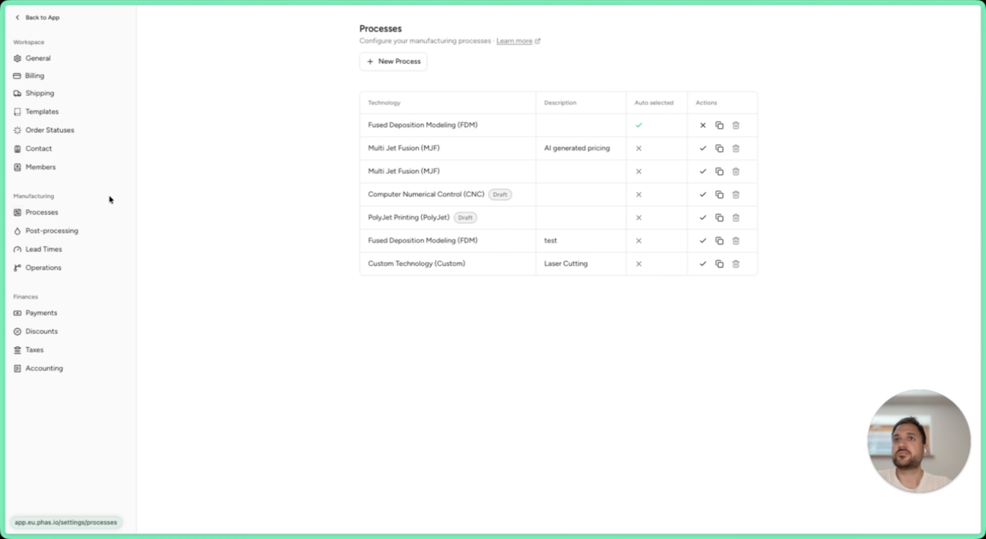
left_click(407, 125)
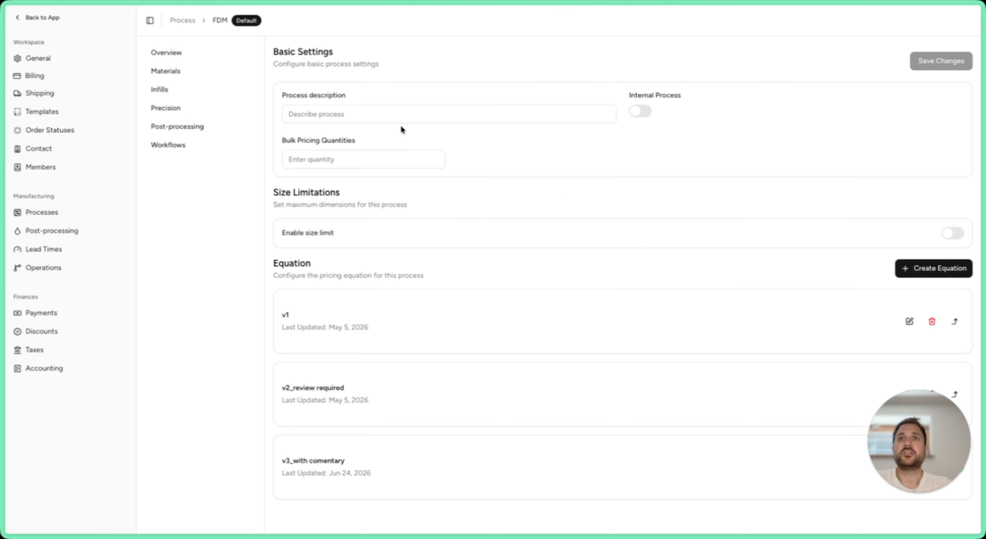
left_click(167, 71)
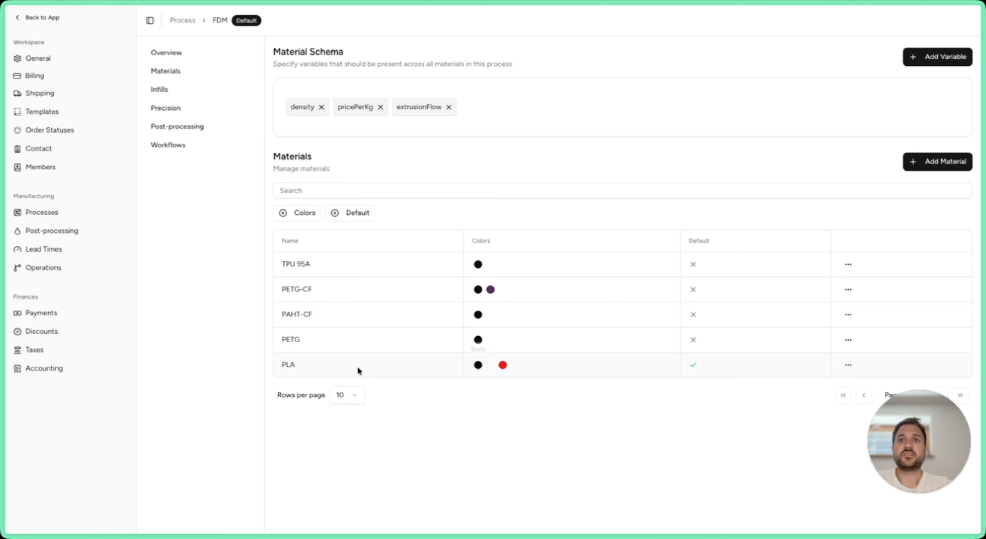
left_click(848, 364)
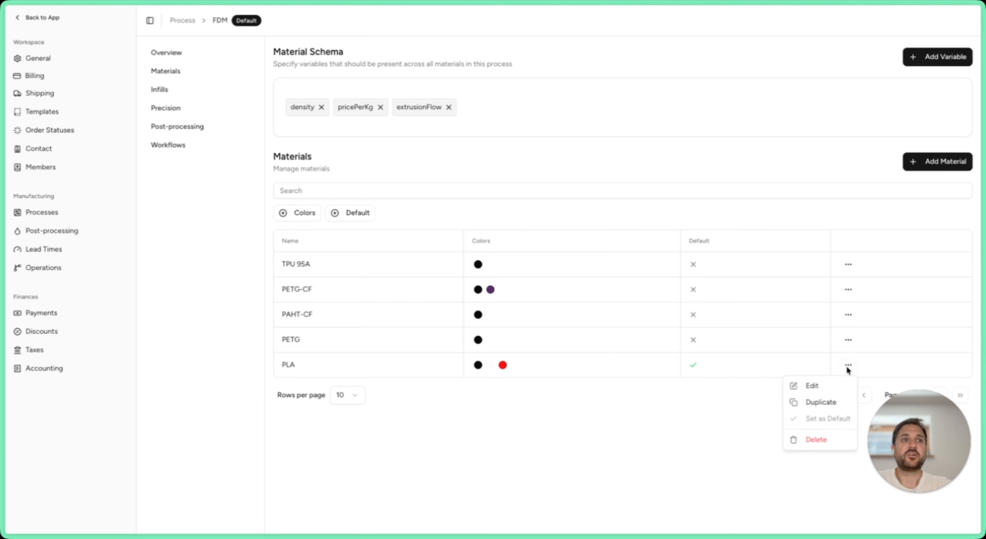
left_click(823, 384)
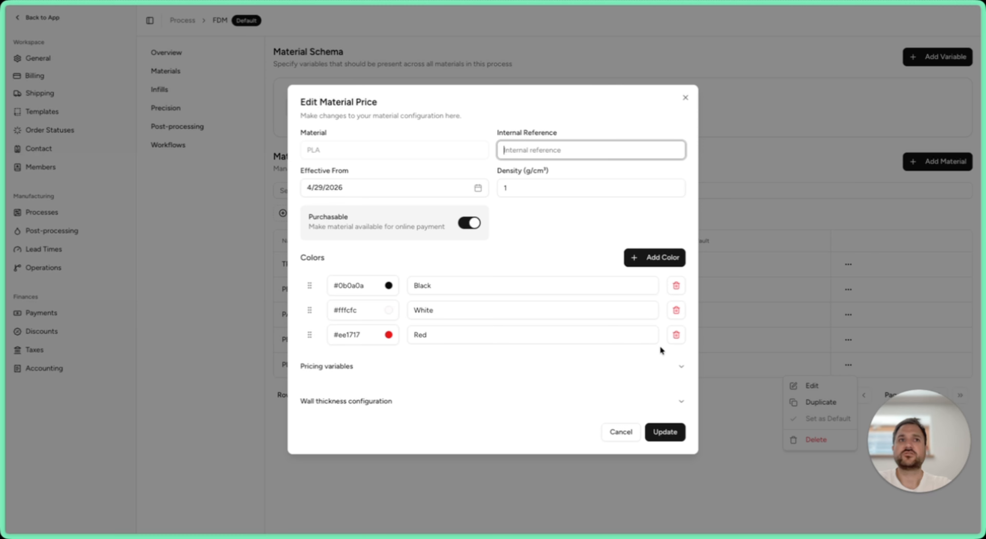
Step: Add a new colour named Yellow with a yellow swatch (#e7eb1c) to the PLA material
left_click(655, 258)
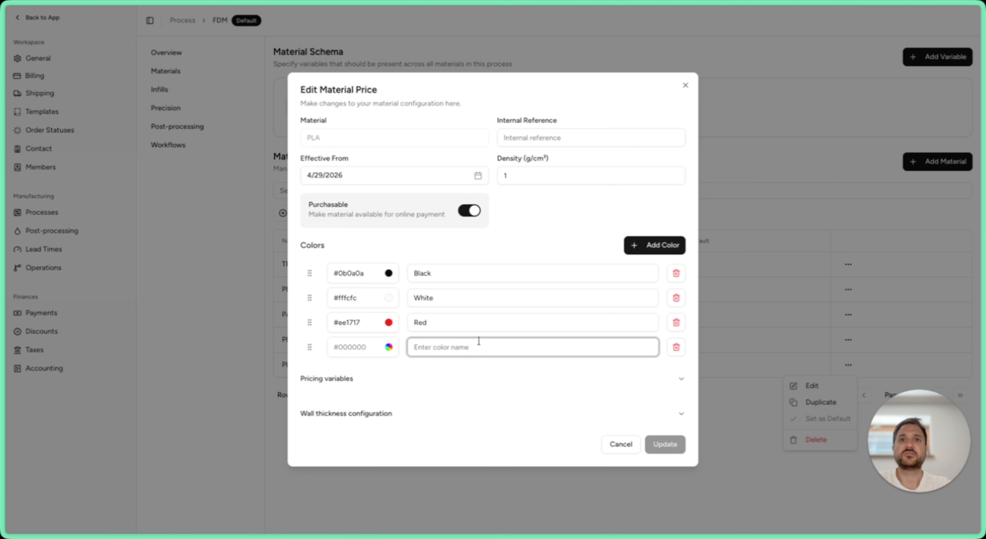
left_click(388, 347)
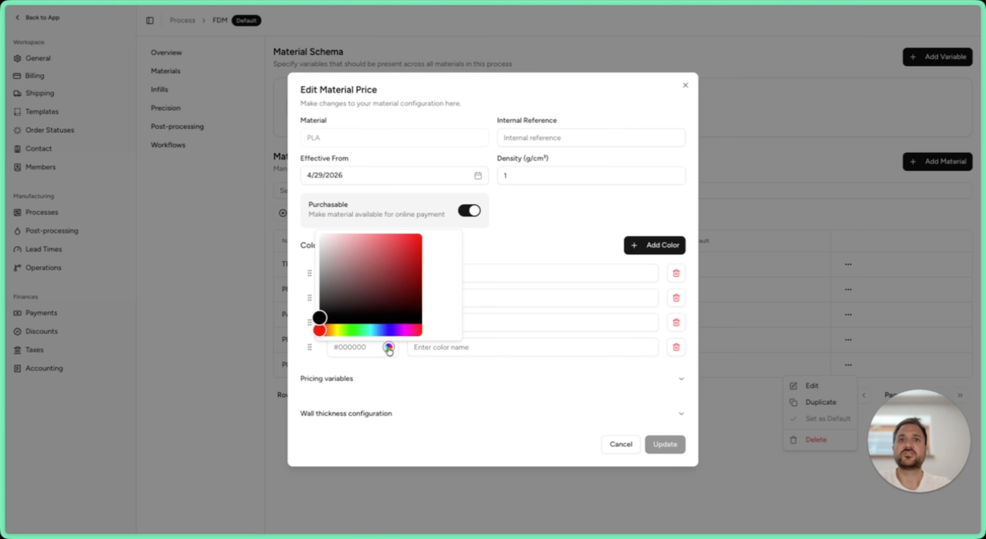
left_click(336, 330)
left_click(409, 241)
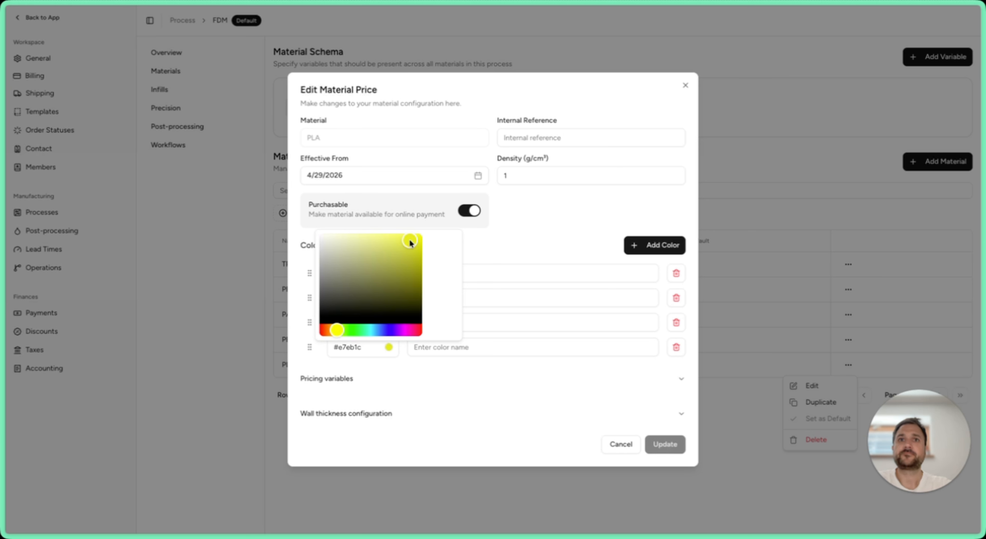
left_click(481, 351)
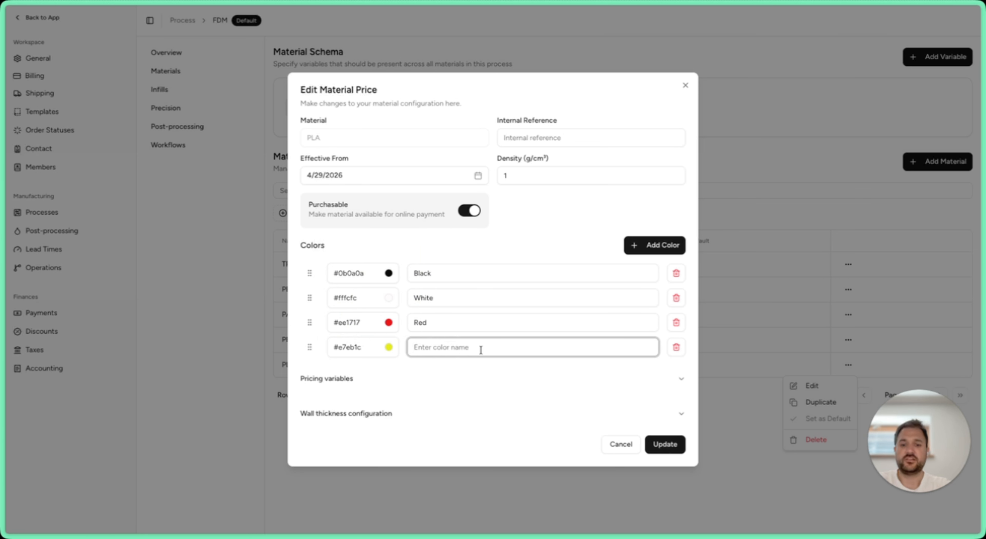
type("Yellow")
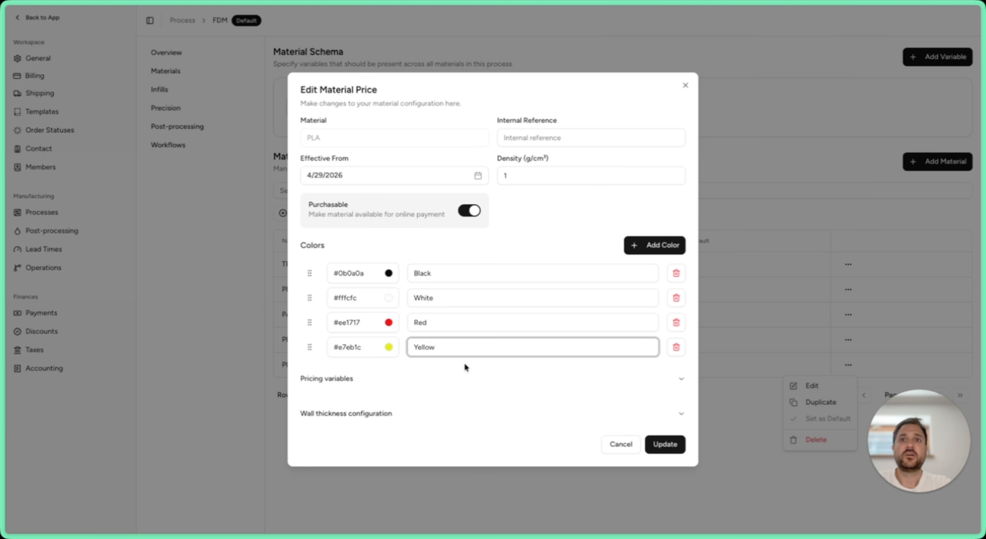
Step: Expand PLA's pricing variables, reorder Yellow to sit directly after Black in the colour list, and save the material
left_click(465, 379)
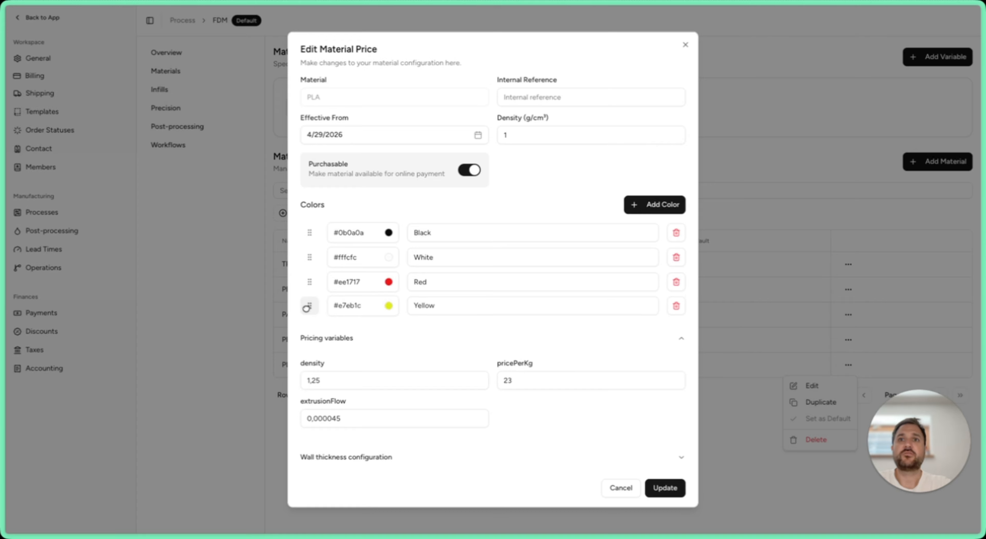
left_click_drag(306, 308, 306, 264)
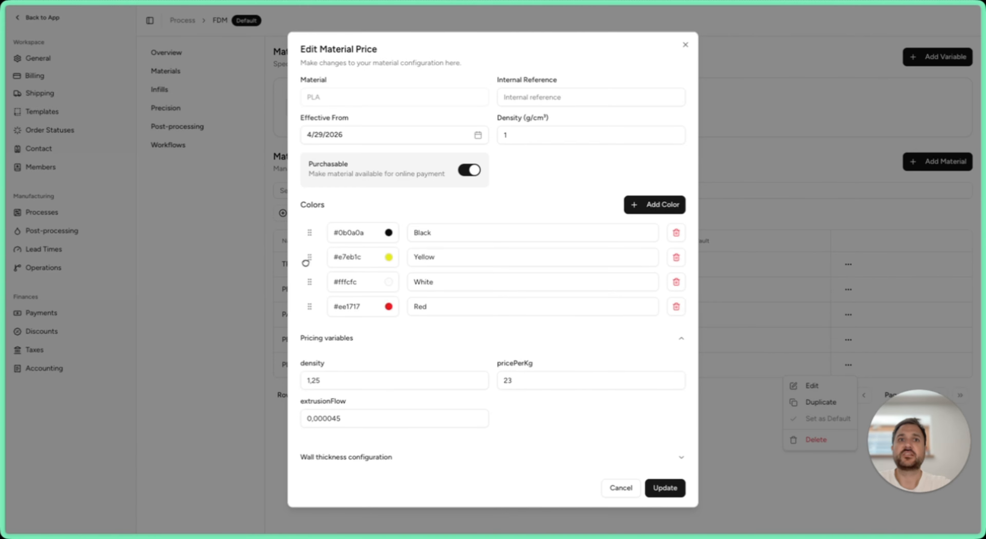
left_click(667, 488)
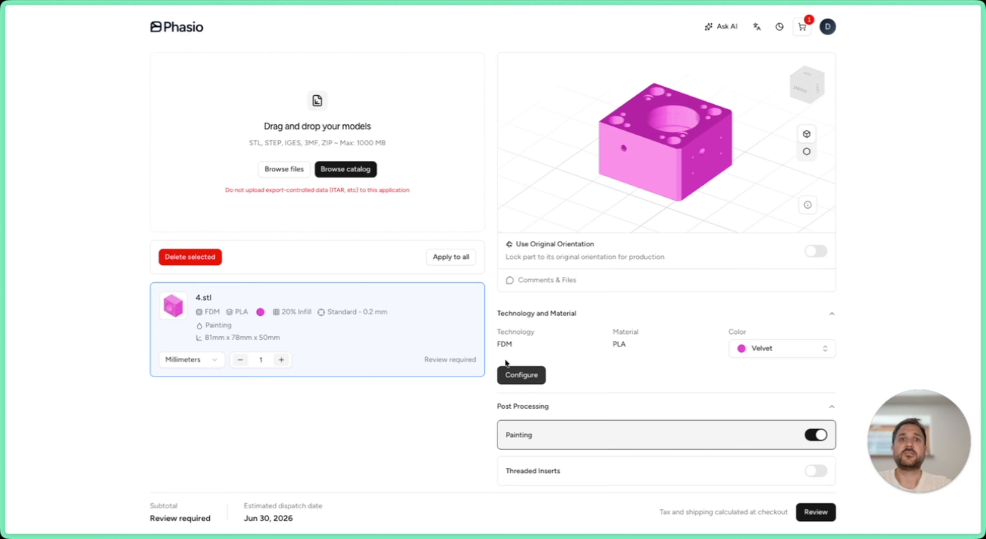
Step: In the customer storefront, turn off Painting for 4.stl and check its PLA colour choices
left_click(817, 436)
left_click(765, 349)
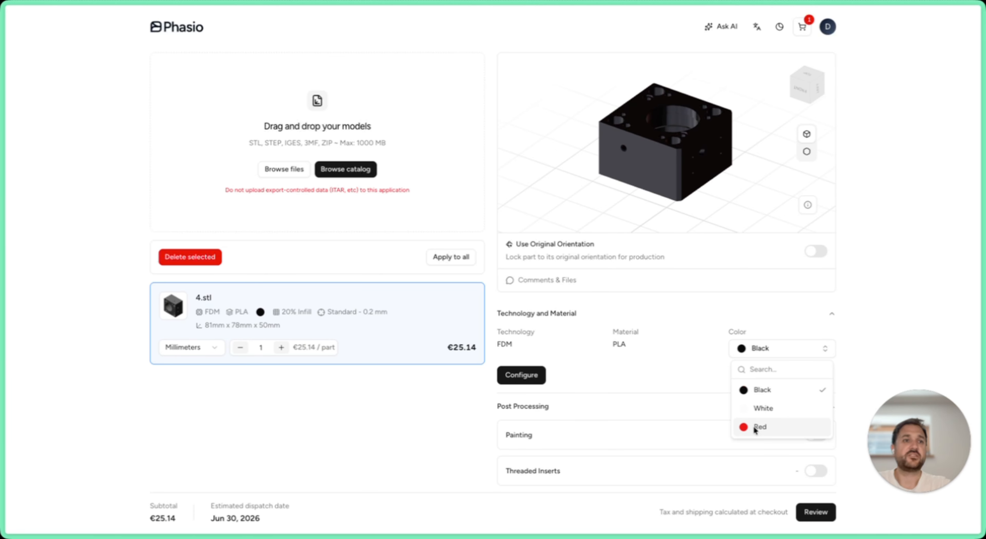
left_click(678, 377)
Step: Reload the storefront, upload 3.stl from the DEMO Parts folder, and check its PLA colour choices
key("super+r")
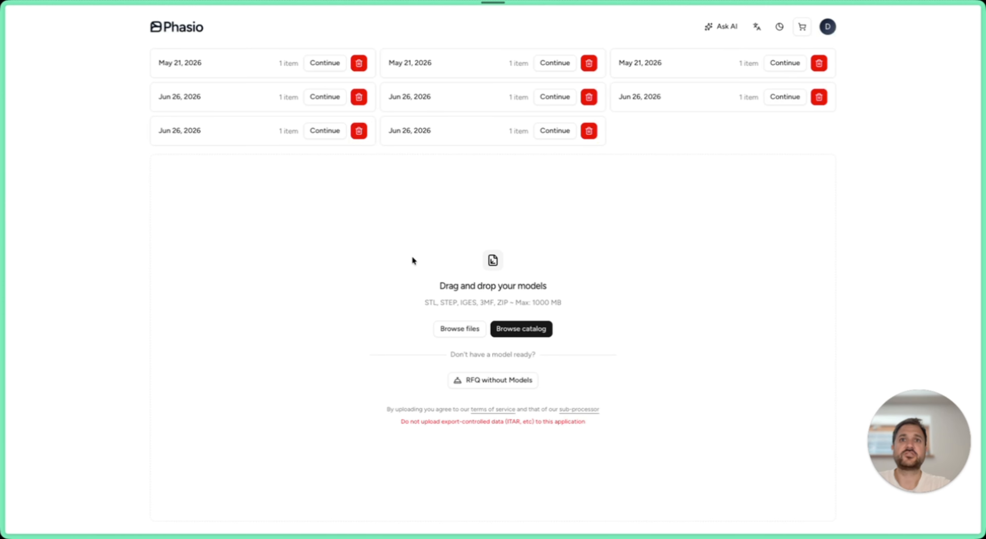
left_click(469, 330)
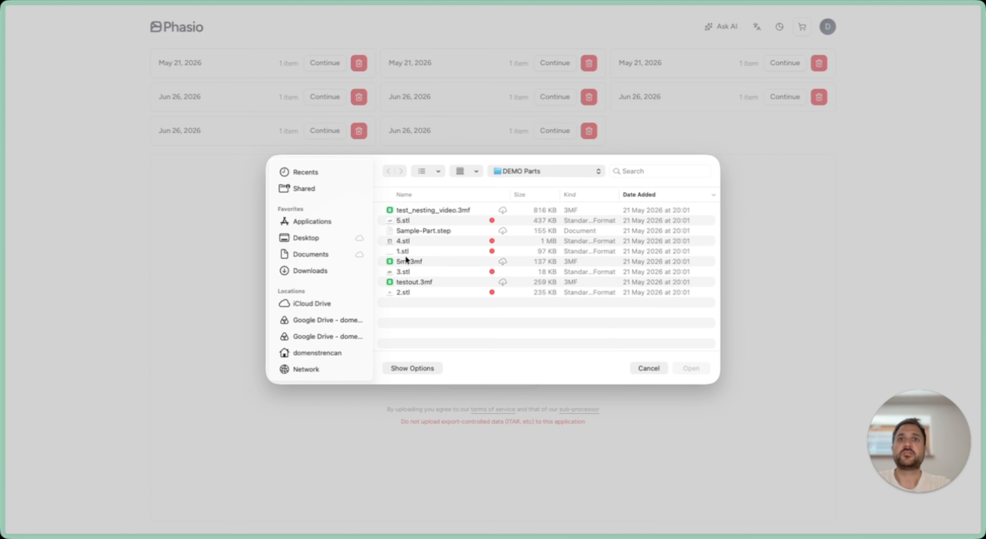
left_click(403, 272)
left_click(681, 368)
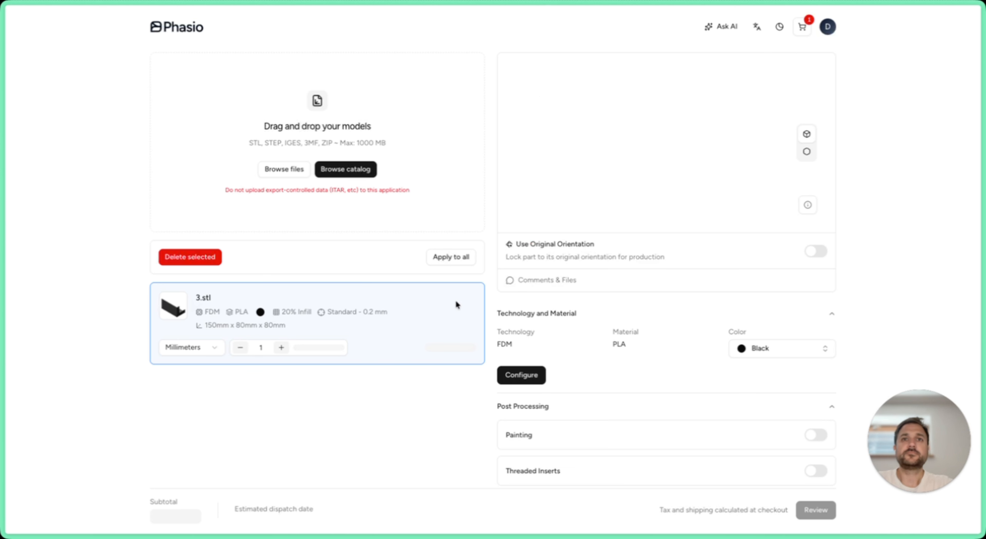
left_click(782, 349)
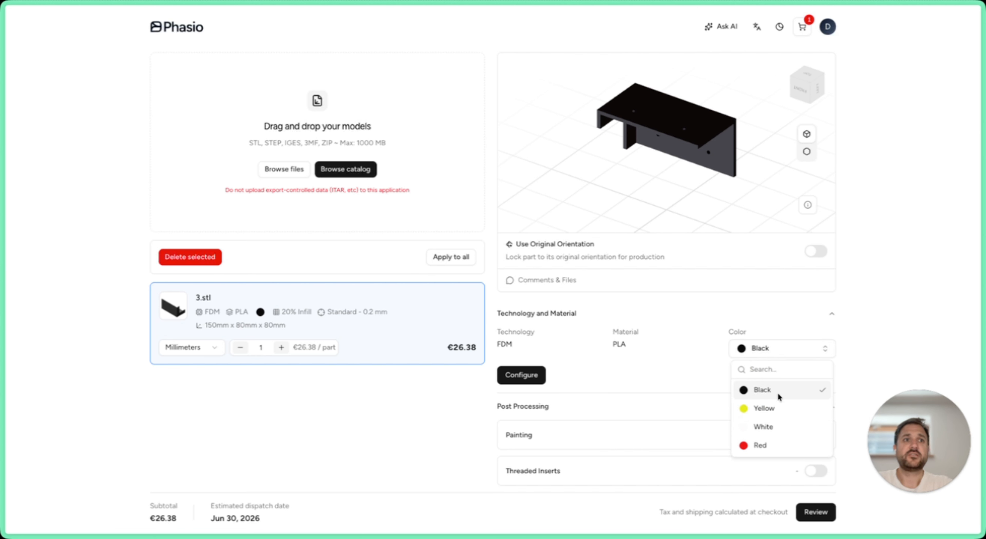
left_click(692, 375)
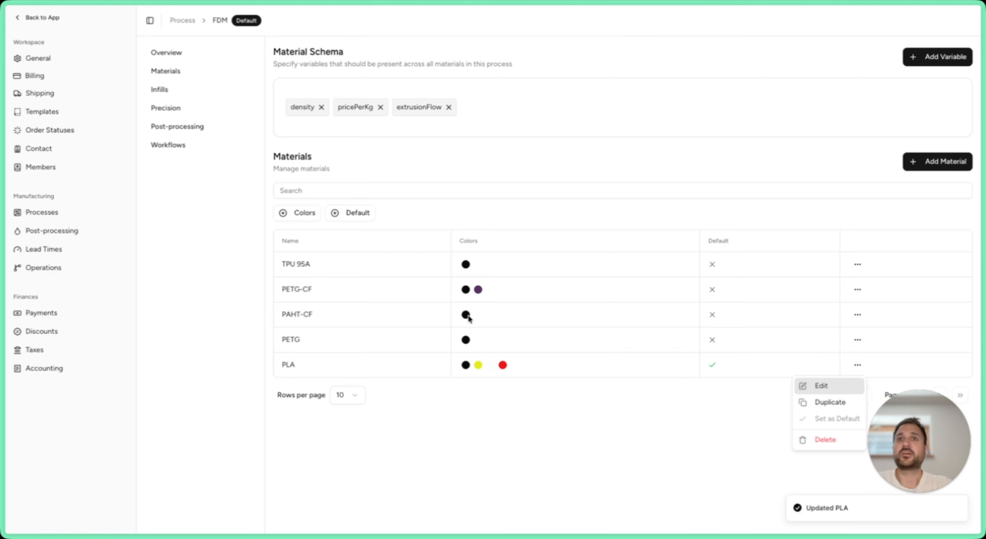
Step: Return to the FDM materials, make Red the first colour of PLA, and save the material
left_click(824, 388)
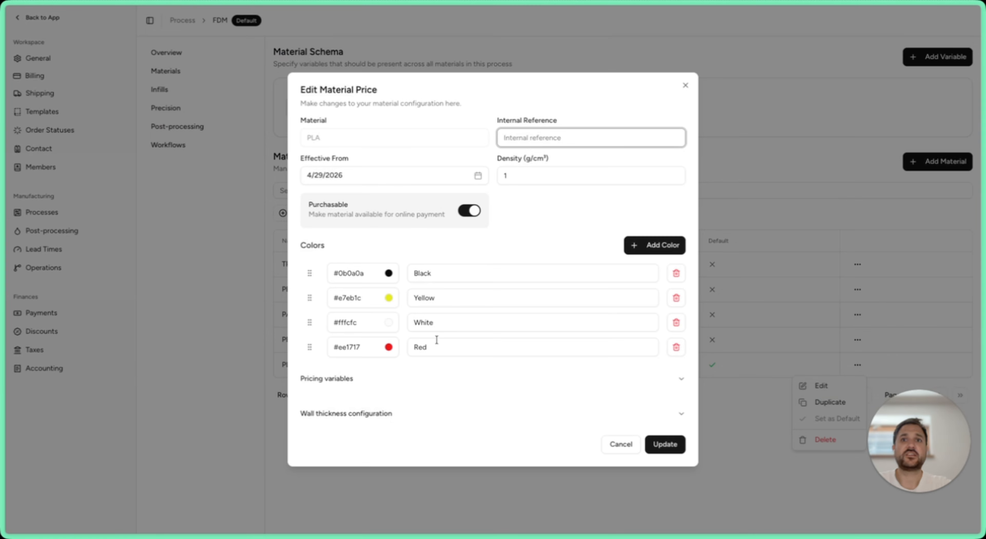
left_click_drag(310, 347, 304, 273)
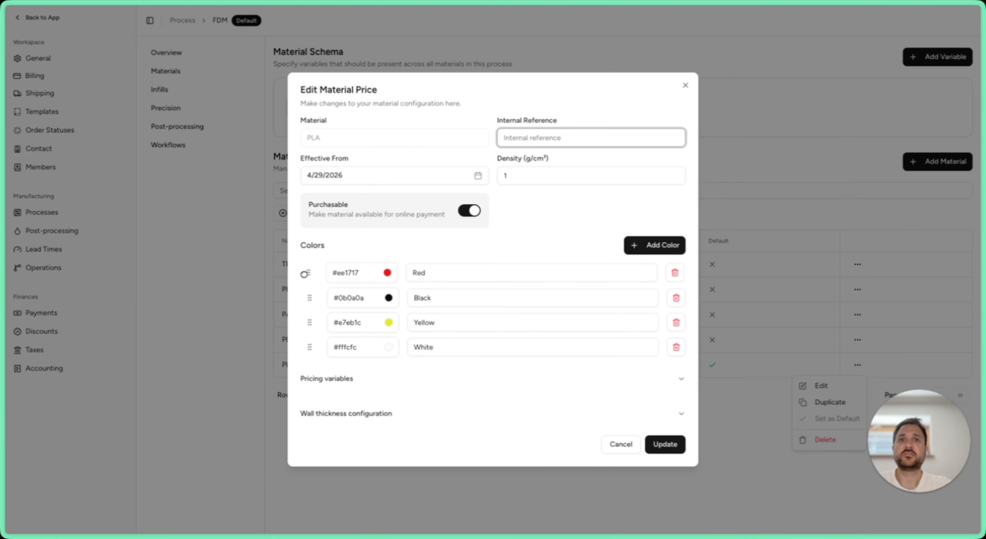
left_click(660, 445)
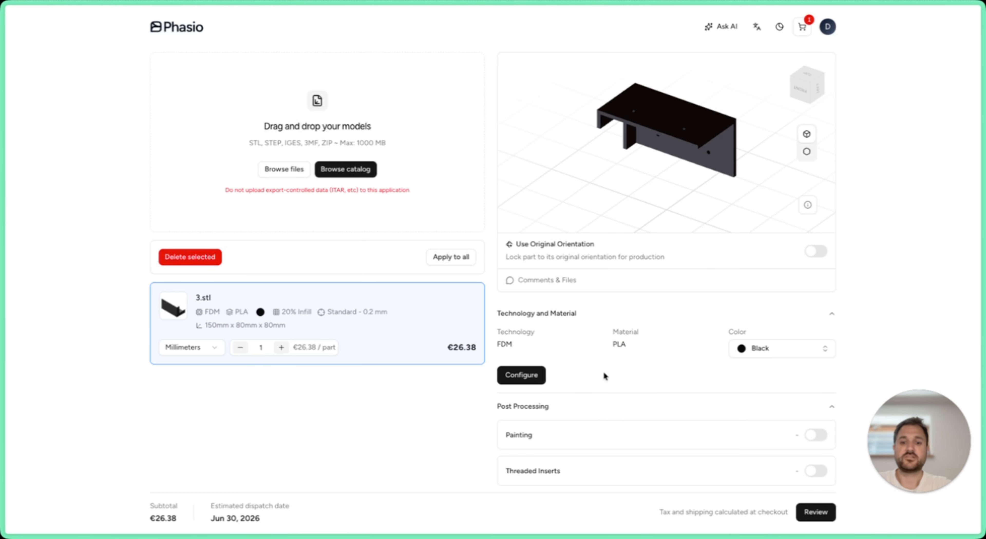
Step: Reload the customer storefront and upload 3.stl from DEMO Parts again to check the default PLA colour
key("super+r")
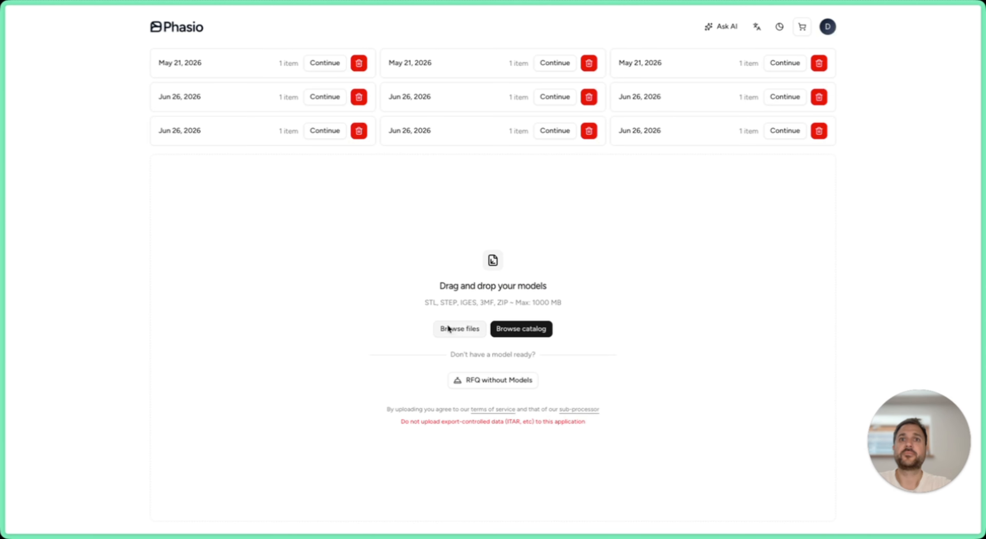
left_click(444, 328)
left_click(421, 272)
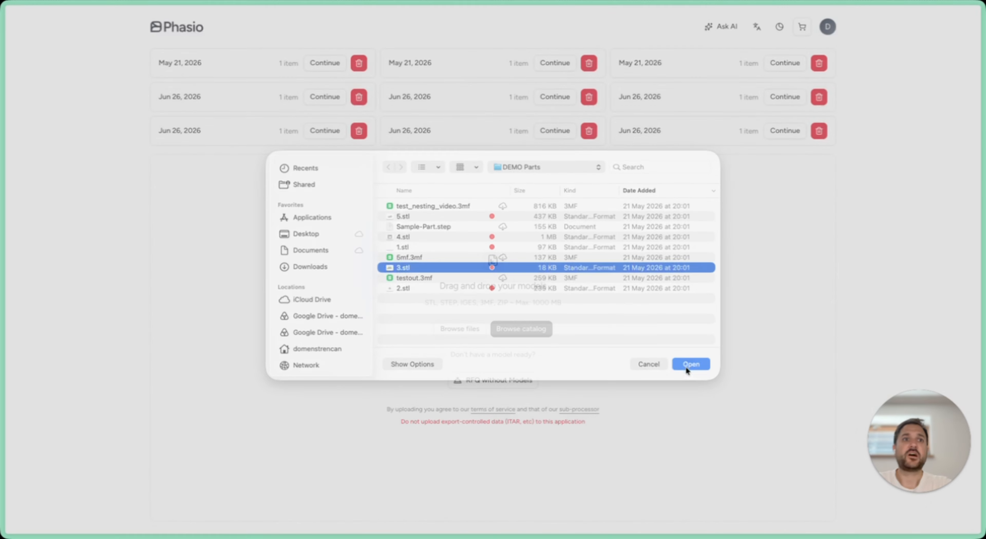
left_click(687, 368)
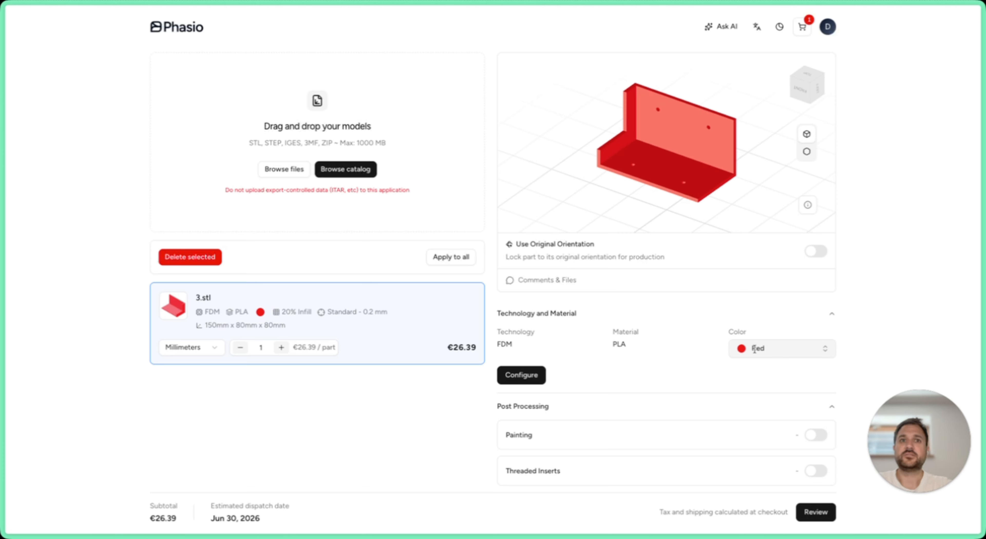
Step: Enable Painting for 3.stl and check the colour choices it offers
left_click(816, 438)
left_click(778, 349)
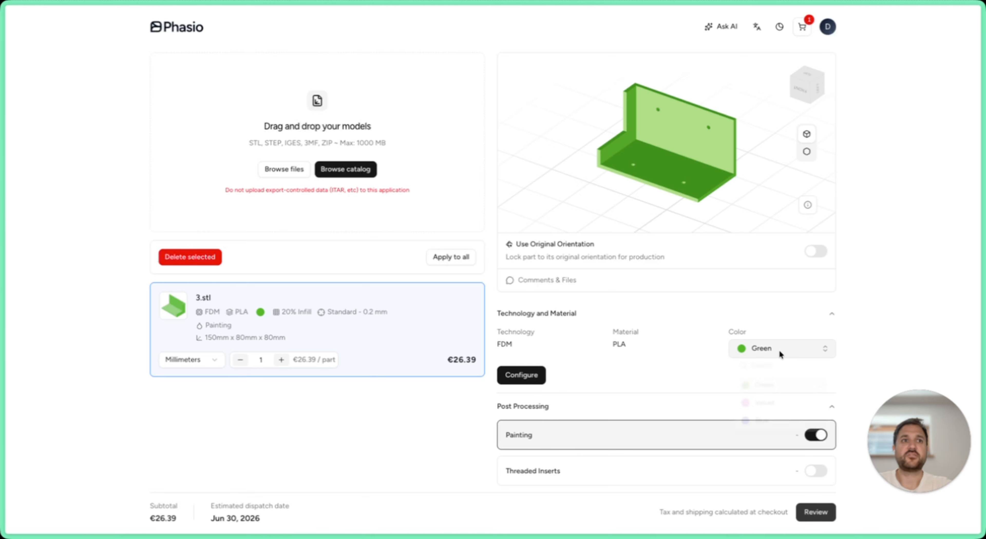
left_click(710, 359)
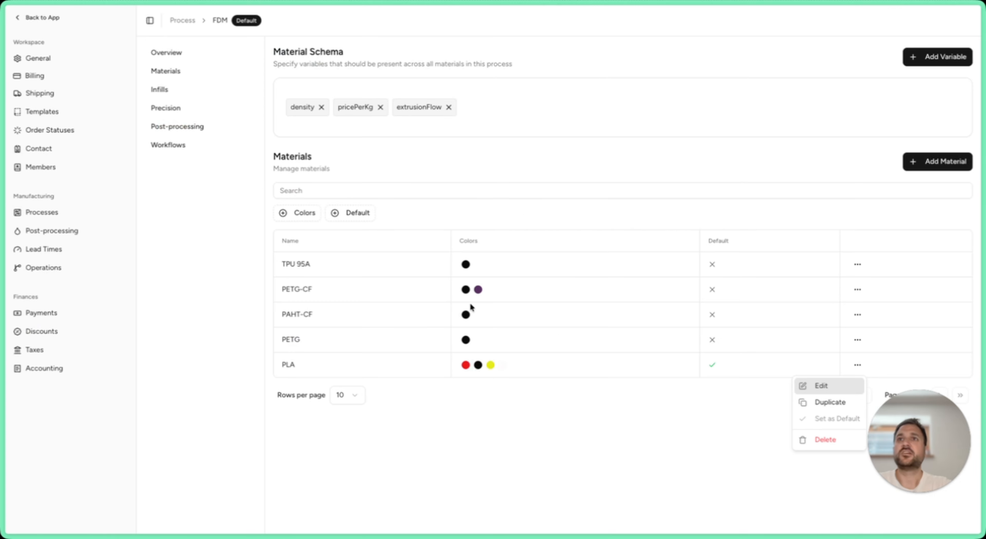
Step: Open the Painting post-processing settings, move Blue to the first place in its colour list, and save
left_click(65, 234)
left_click(65, 231)
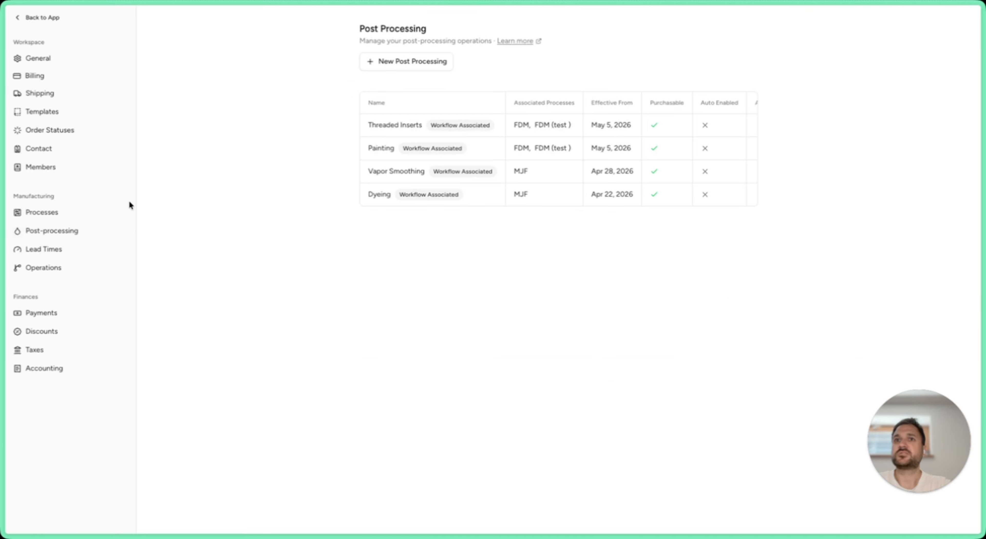
left_click(381, 149)
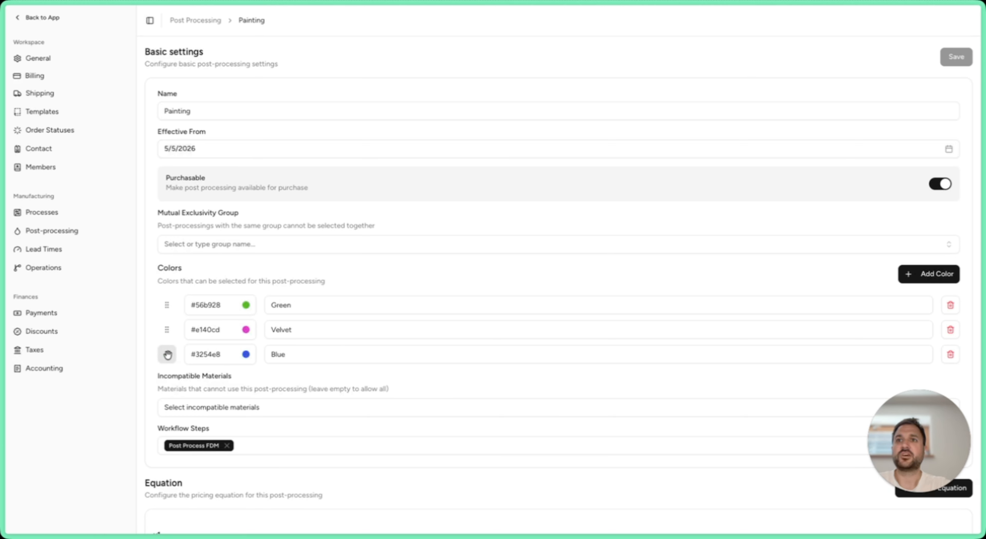
left_click_drag(167, 355, 167, 305)
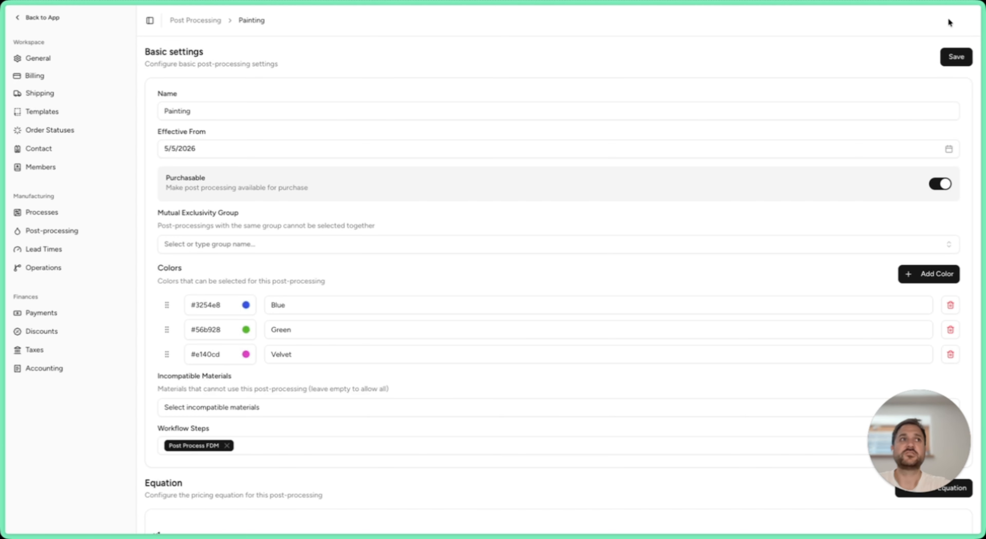
left_click(954, 56)
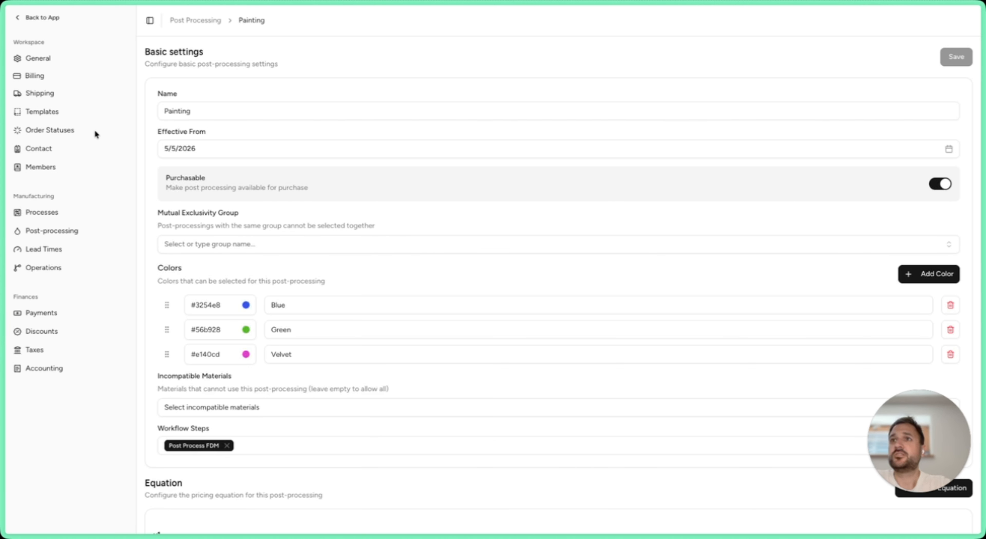
Step: Leave the settings, search for 2.stl, and preview the first matching part before closing its details
left_click(52, 24)
left_click(60, 43)
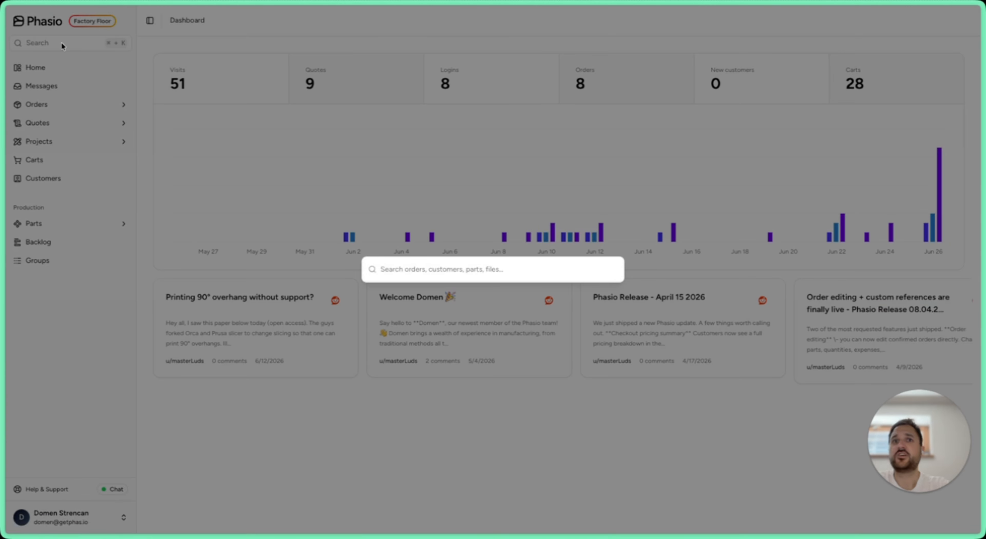
type("2.st")
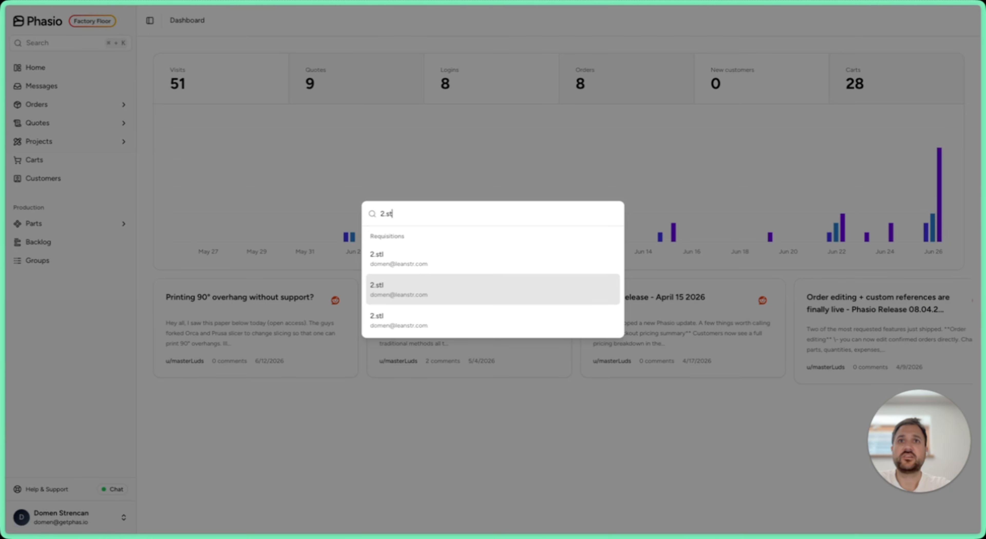
key("BackSpace")
key("BackSpace")
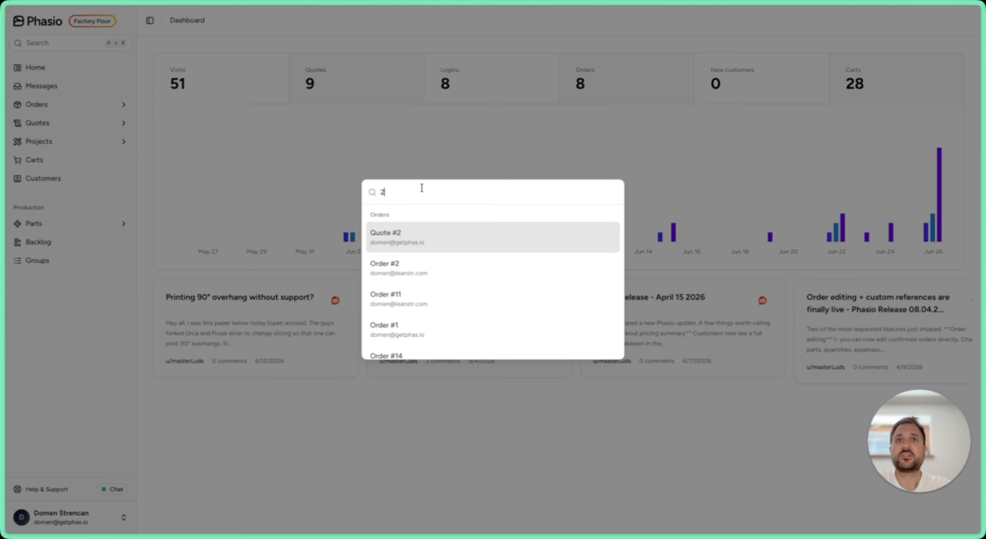
type(".stl")
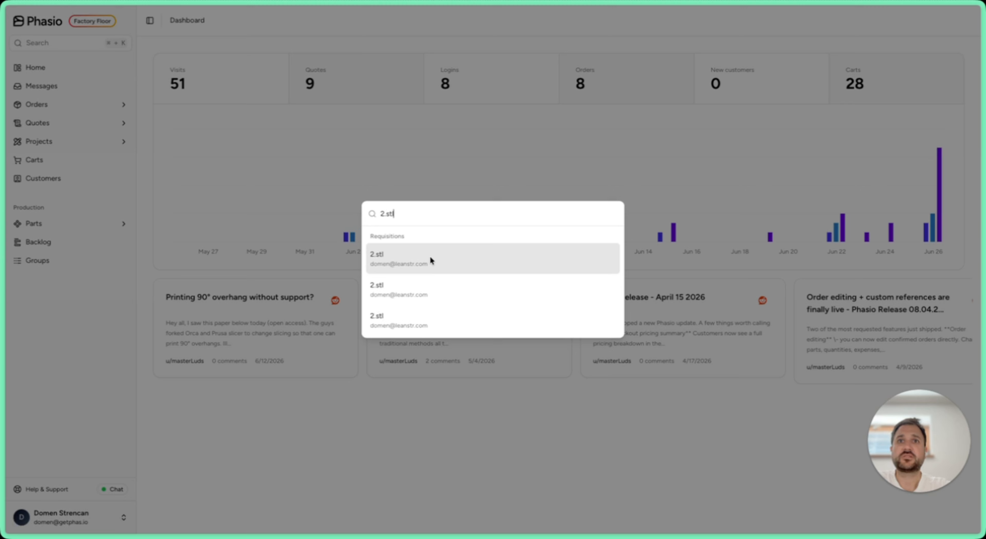
left_click(428, 255)
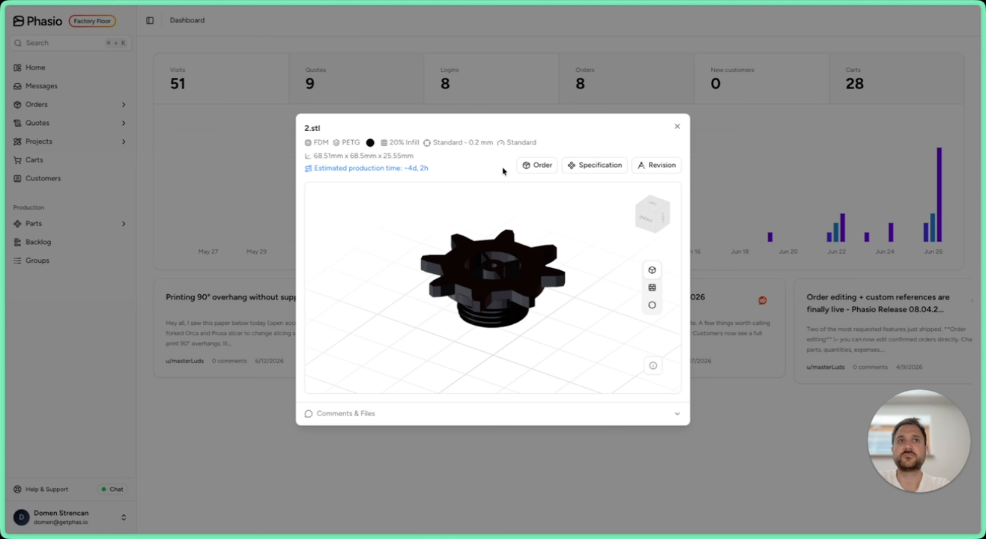
key("Escape")
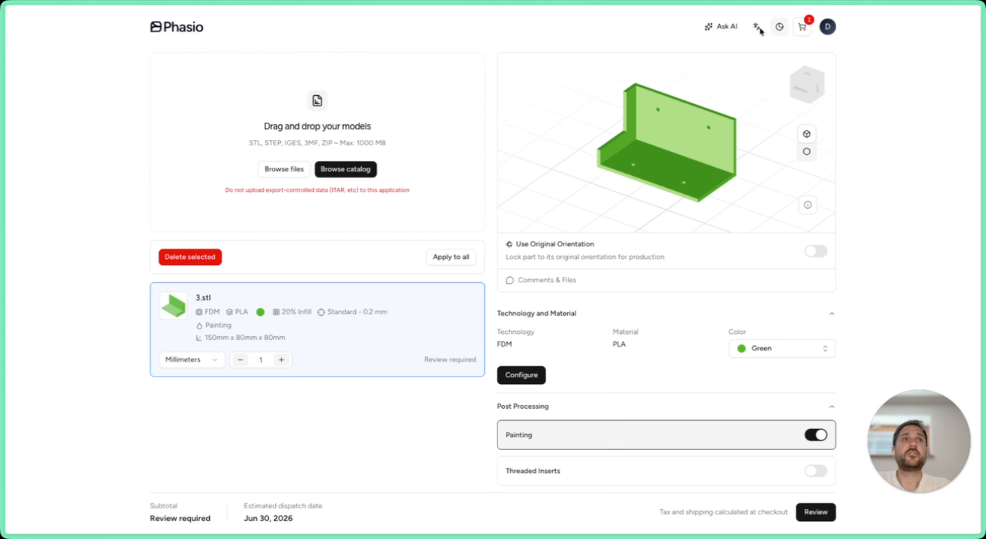
Step: Open Ask AI in the customer storefront, and open the platform documentation from the factory dashboard
left_click(727, 28)
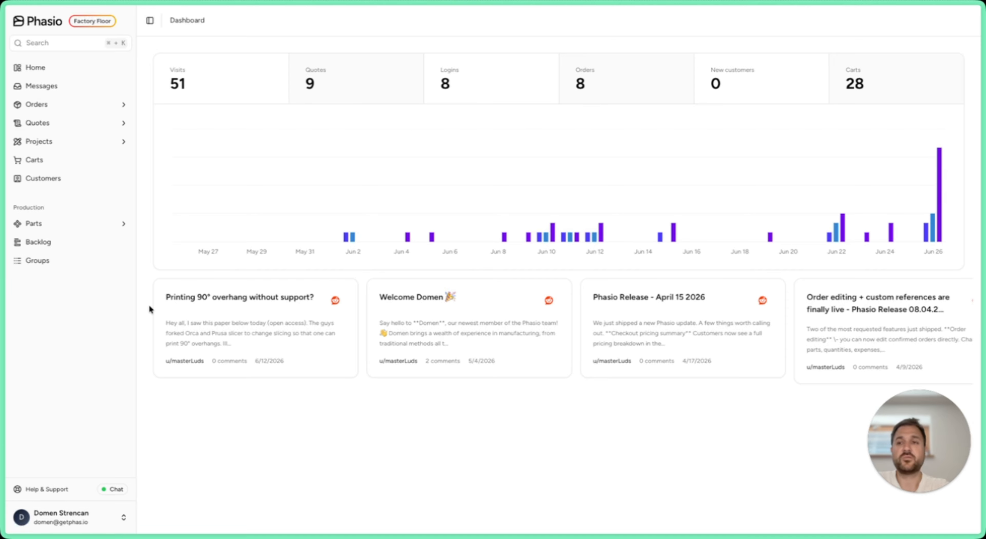
left_click(71, 519)
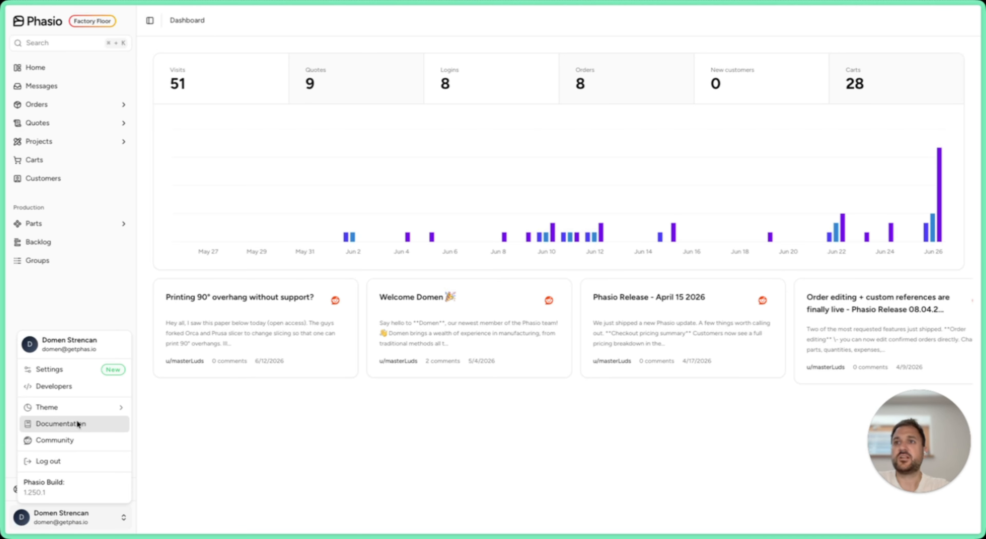
left_click(64, 421)
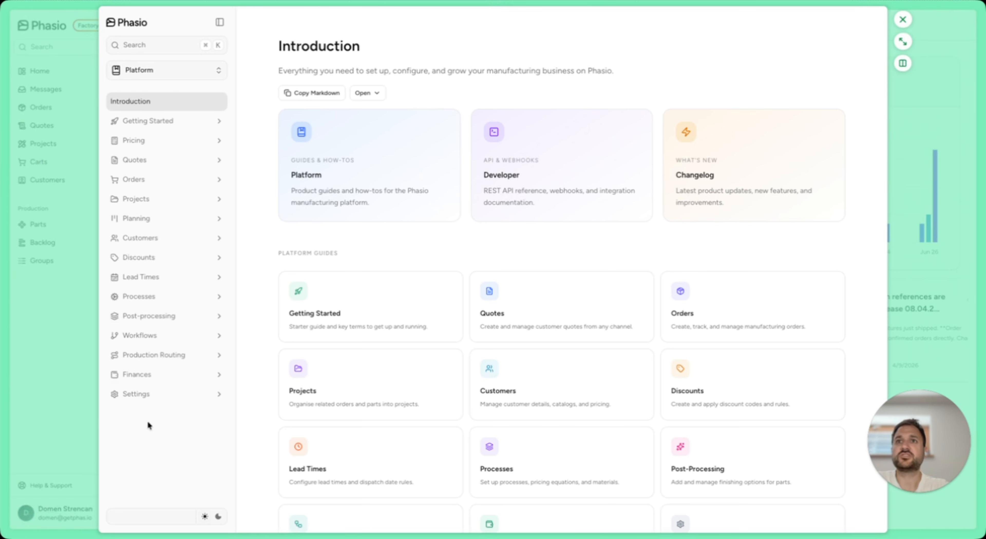
Step: Read the Pricing - Start Here guide in the documentation, and open The build screen guide under Planning
left_click(155, 142)
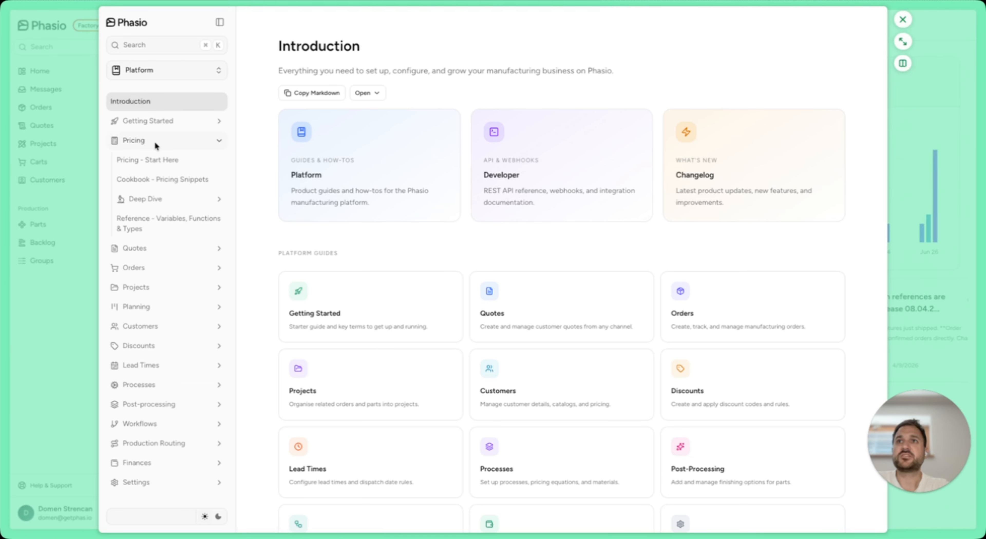
left_click(153, 160)
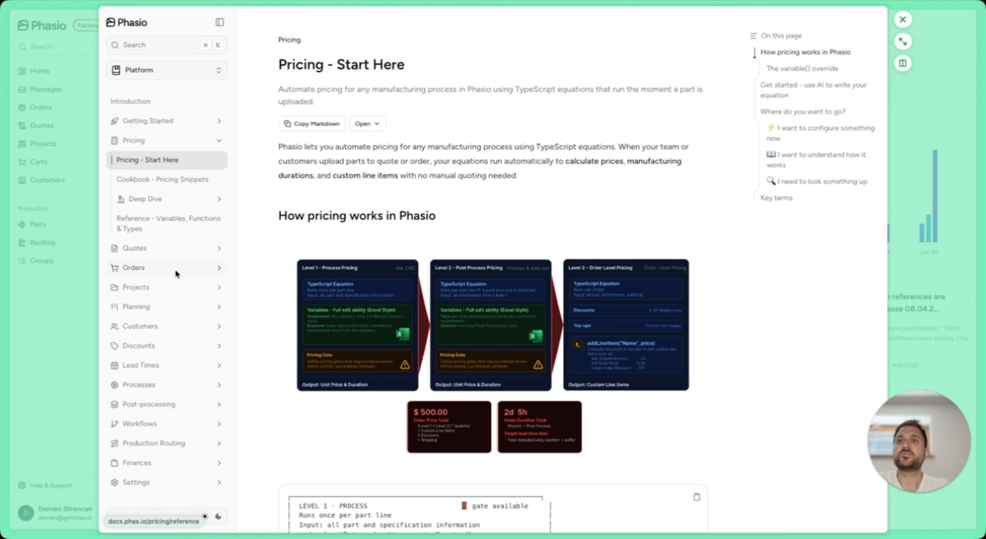
left_click(146, 307)
left_click(145, 327)
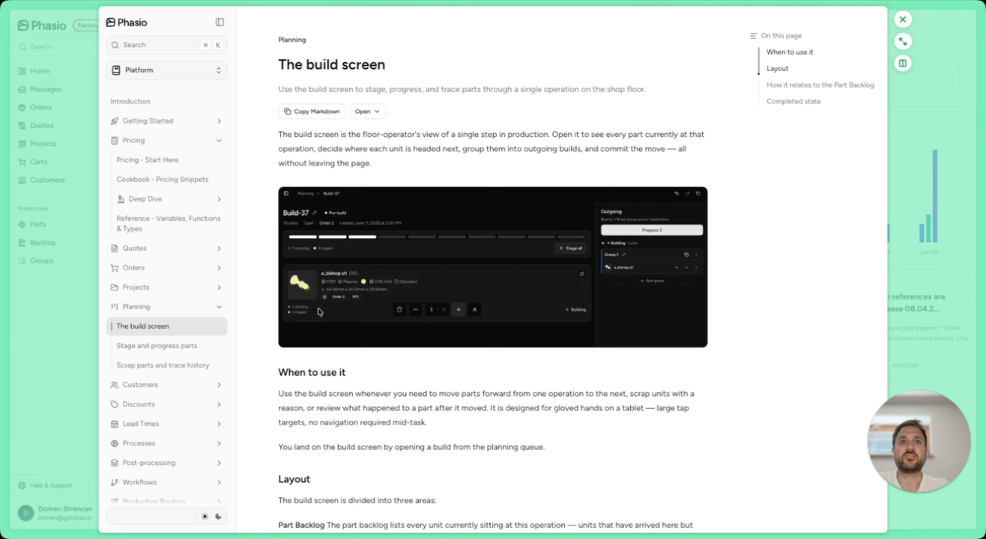
Step: Open the Production Routing overview guide and read its sections on routings, operations and routing templates
scroll(197, 335, "down", 2)
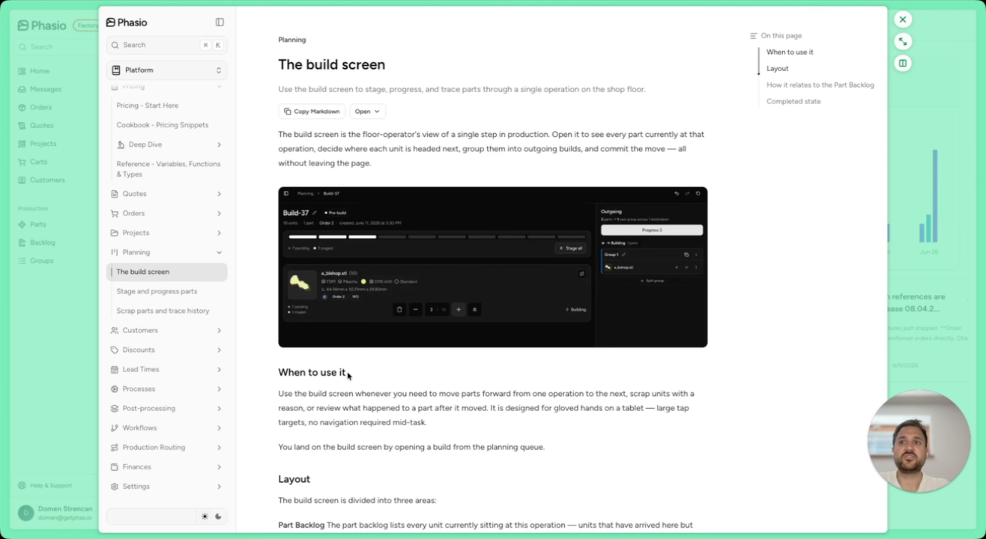
left_click(176, 446)
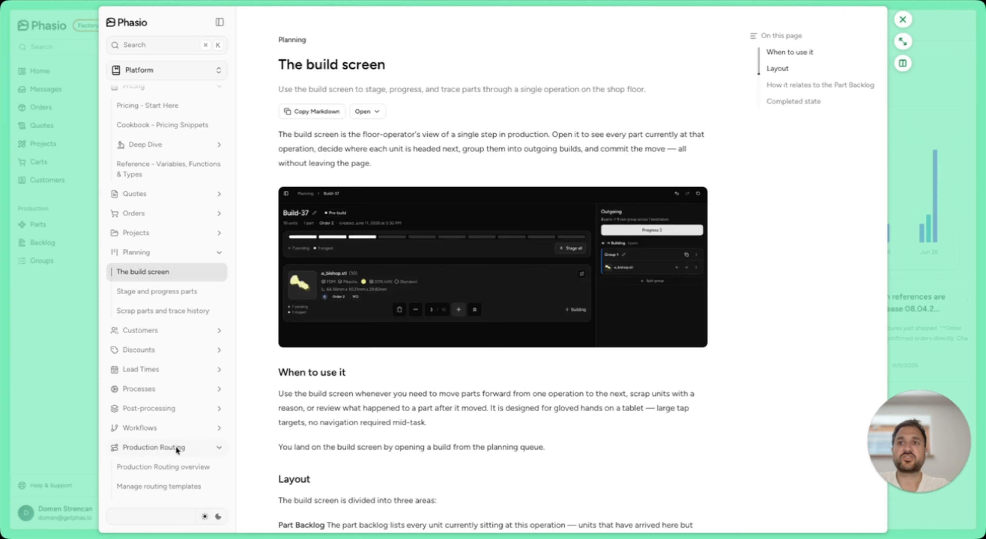
scroll(184, 420, "down", 3)
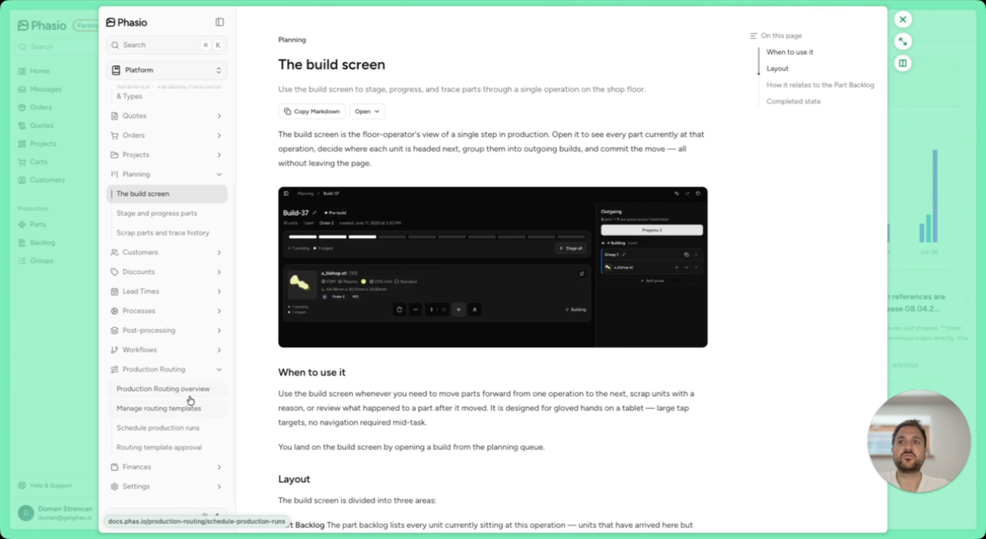
left_click(190, 391)
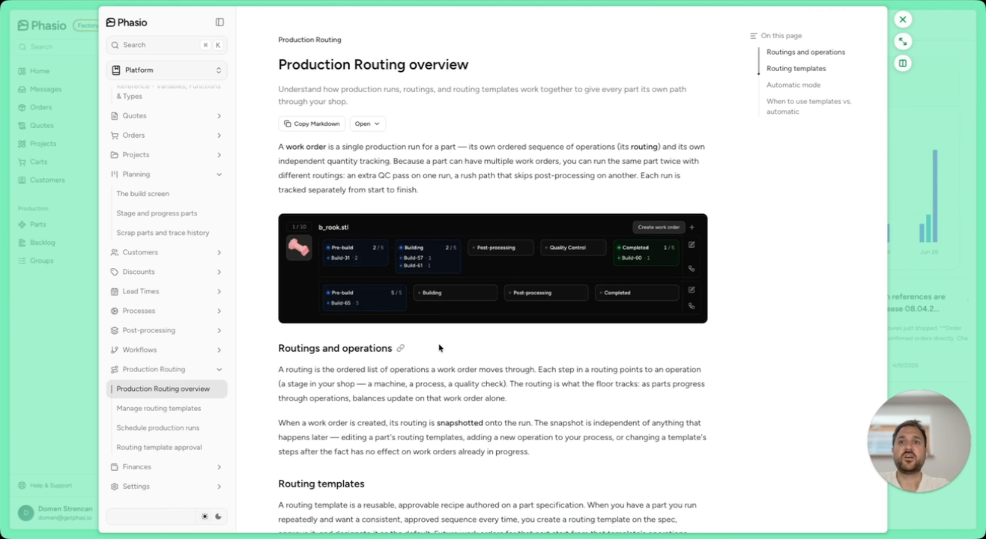
scroll(439, 346, "down", 5)
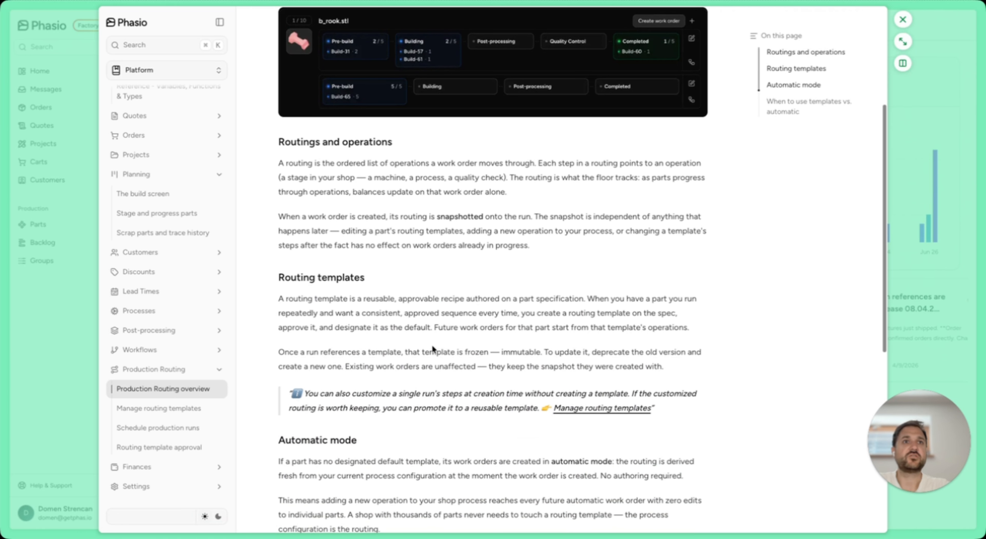